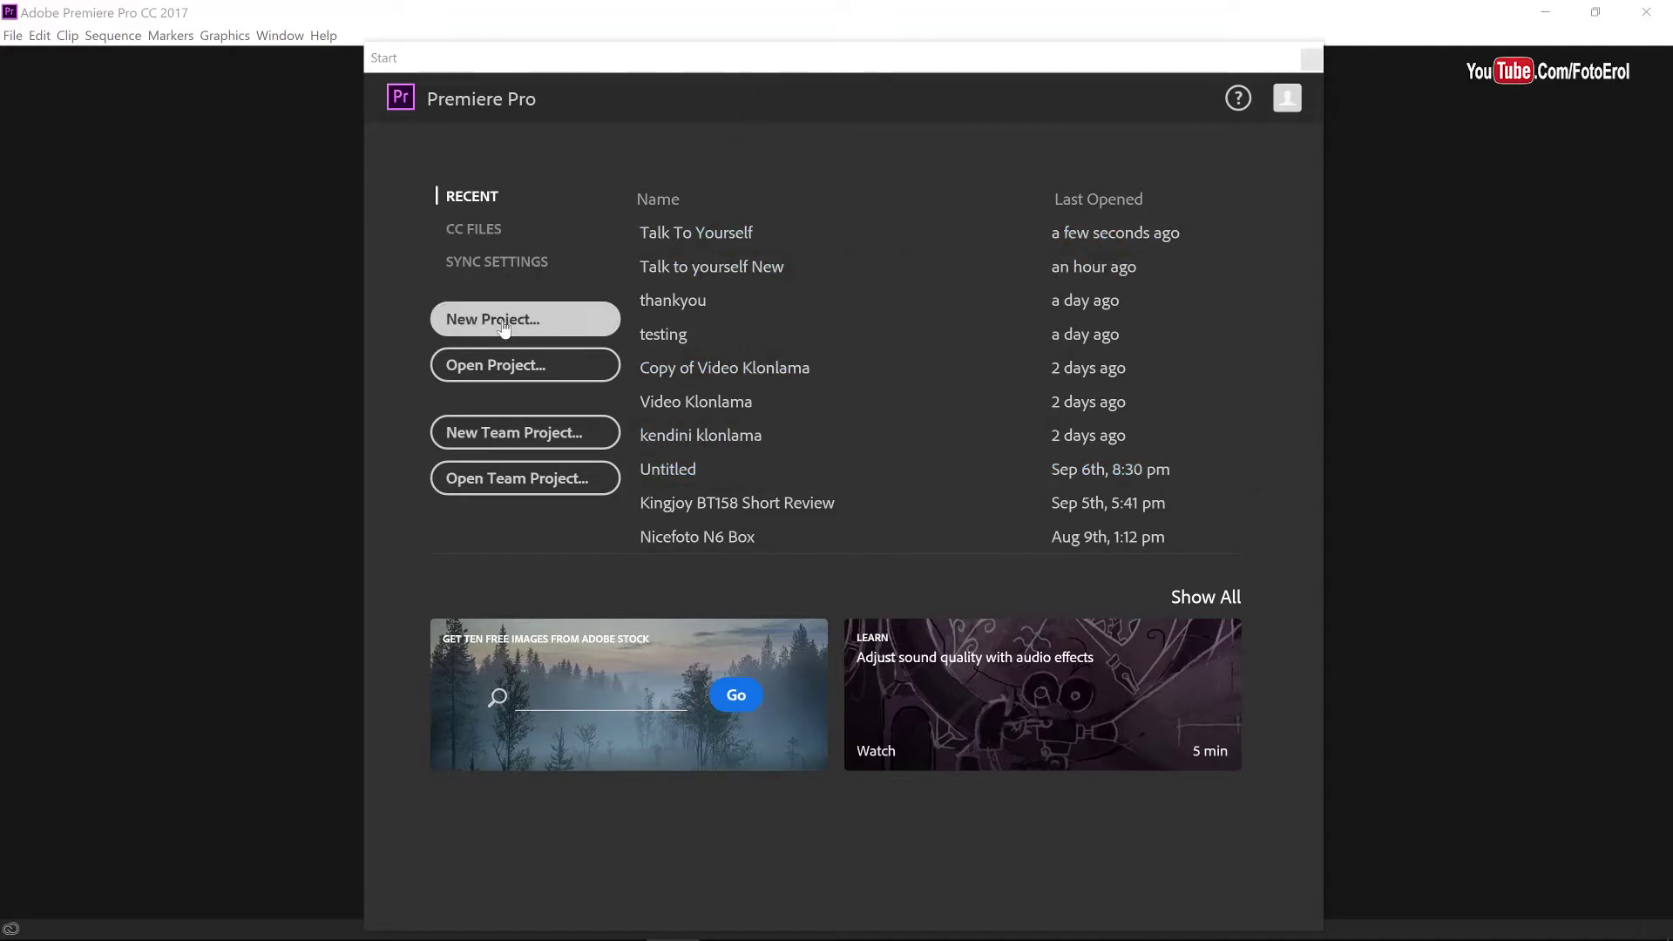
Create a new project named Testing saved in D:\klonlama\english
{"action": "left_click", "coordinate": [503, 323]}
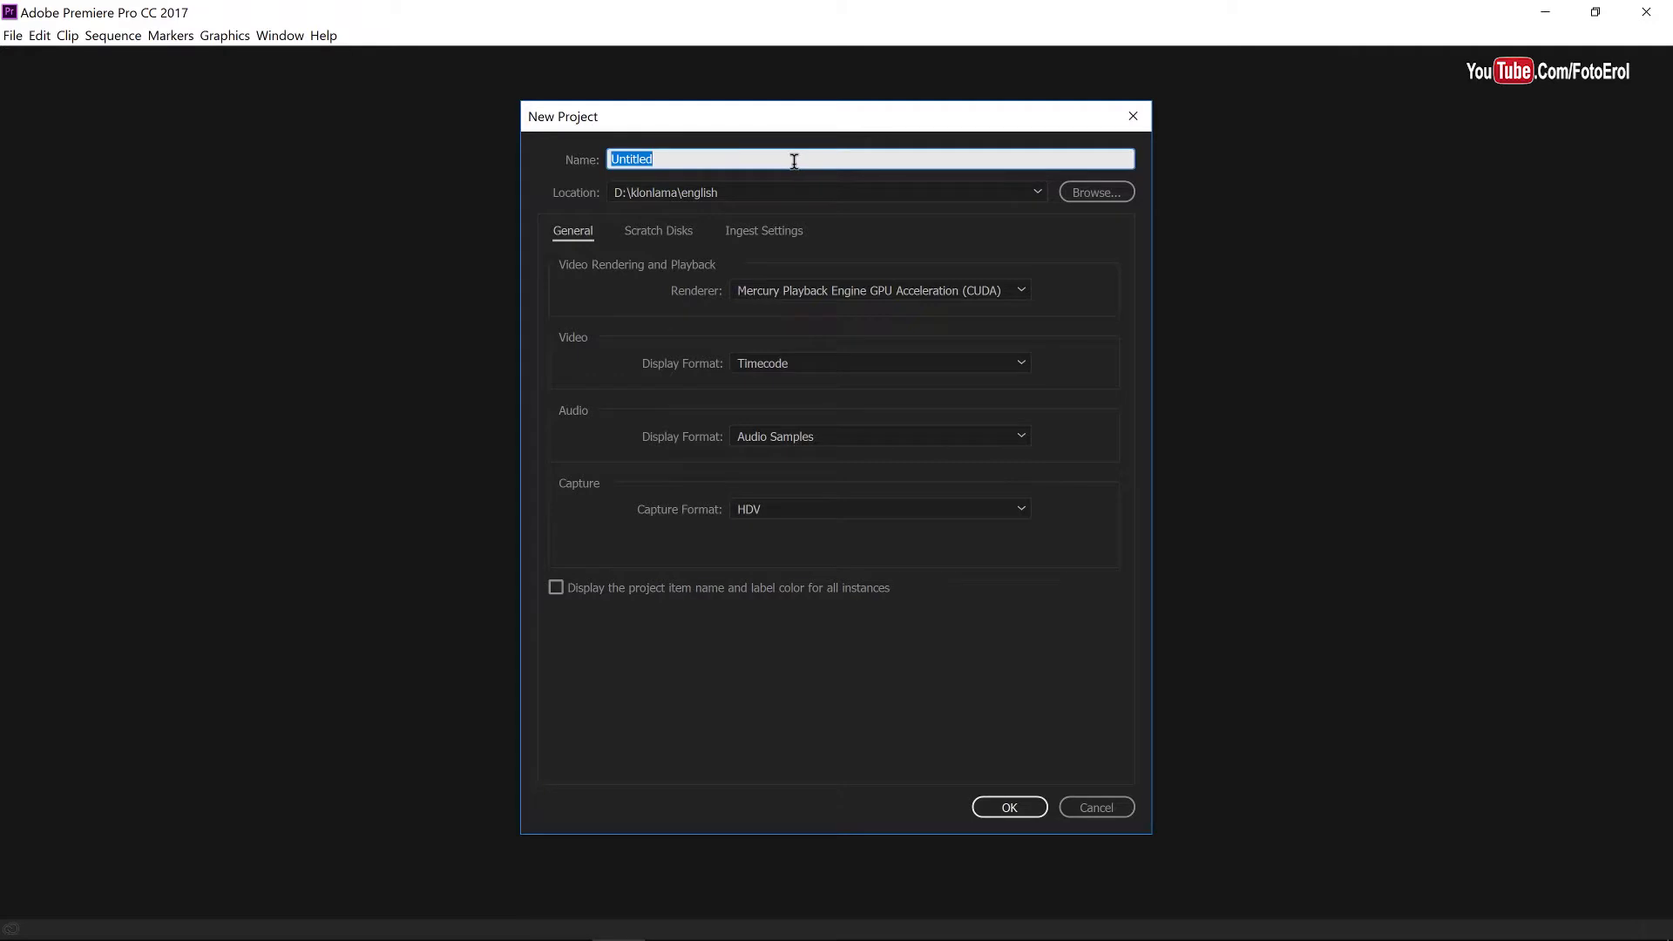
{"action": "type", "text": "Testing"}
{"action": "left_click", "coordinate": [1099, 193]}
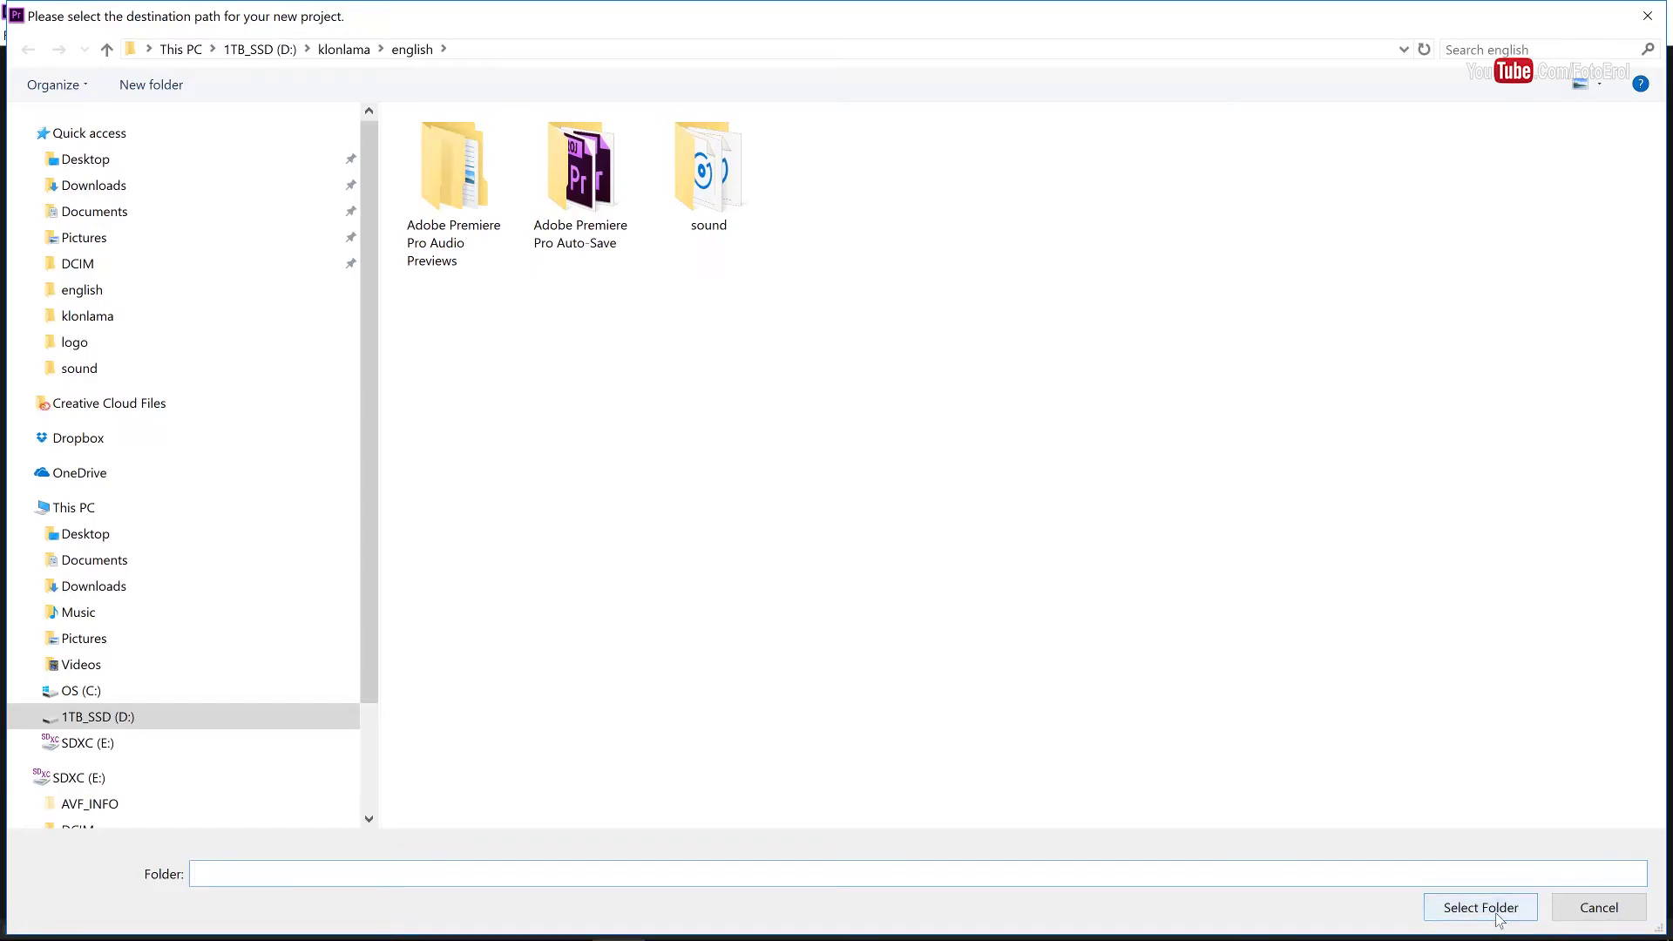
{"action": "left_click", "coordinate": [1529, 902]}
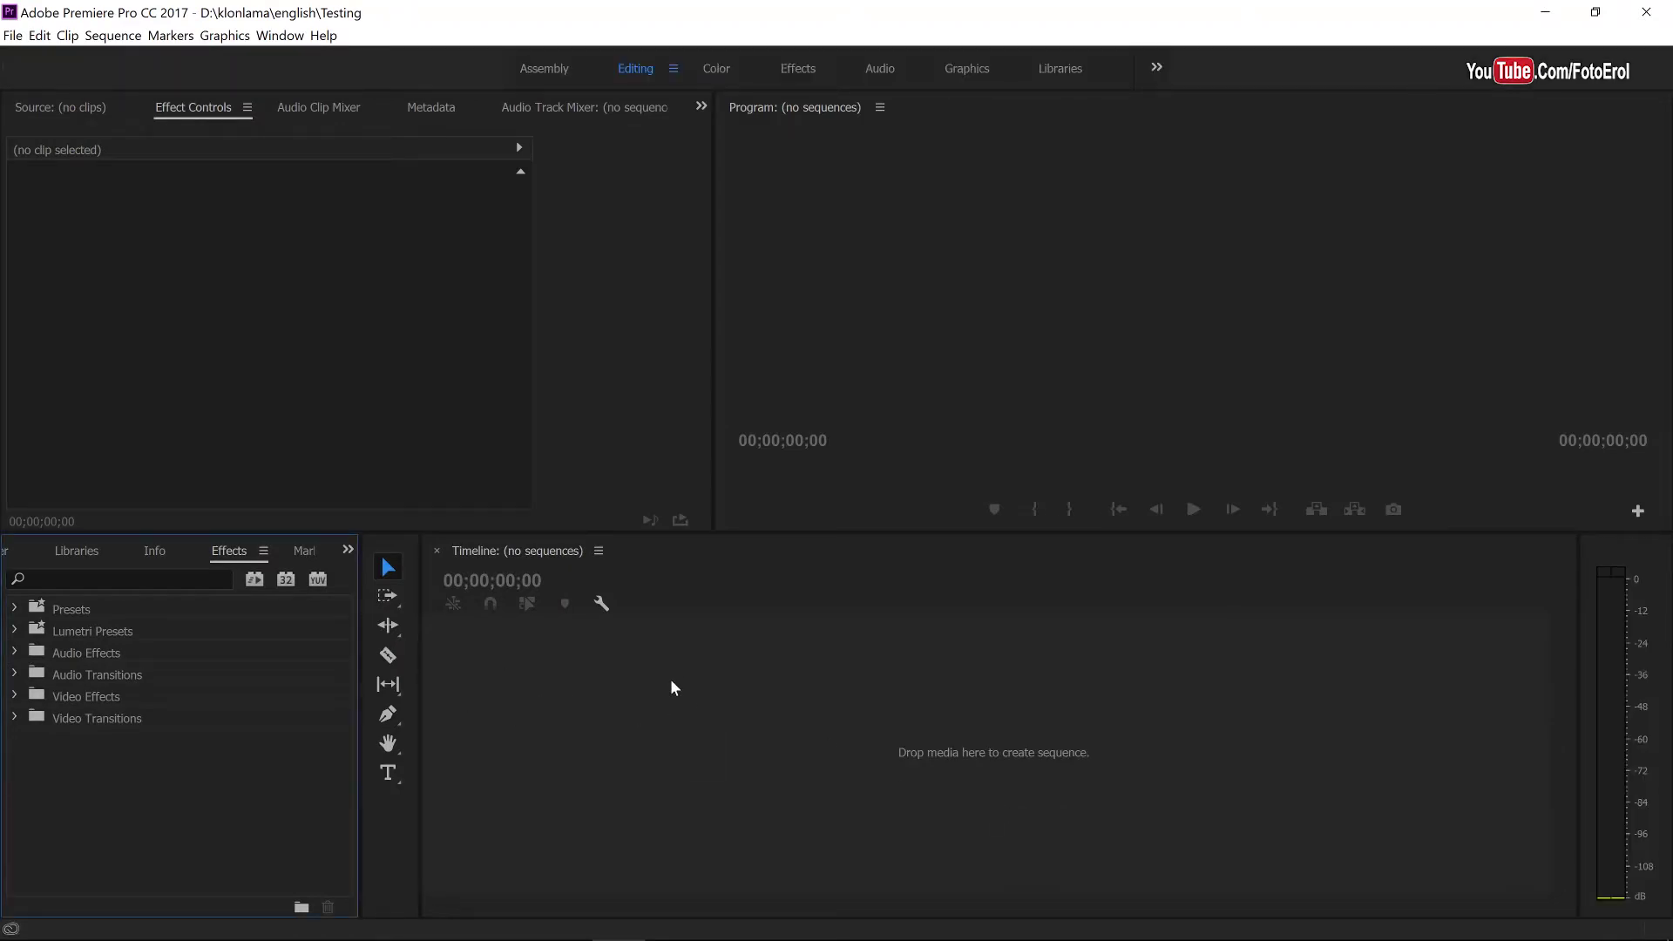
{"action": "left_click", "coordinate": [648, 747]}
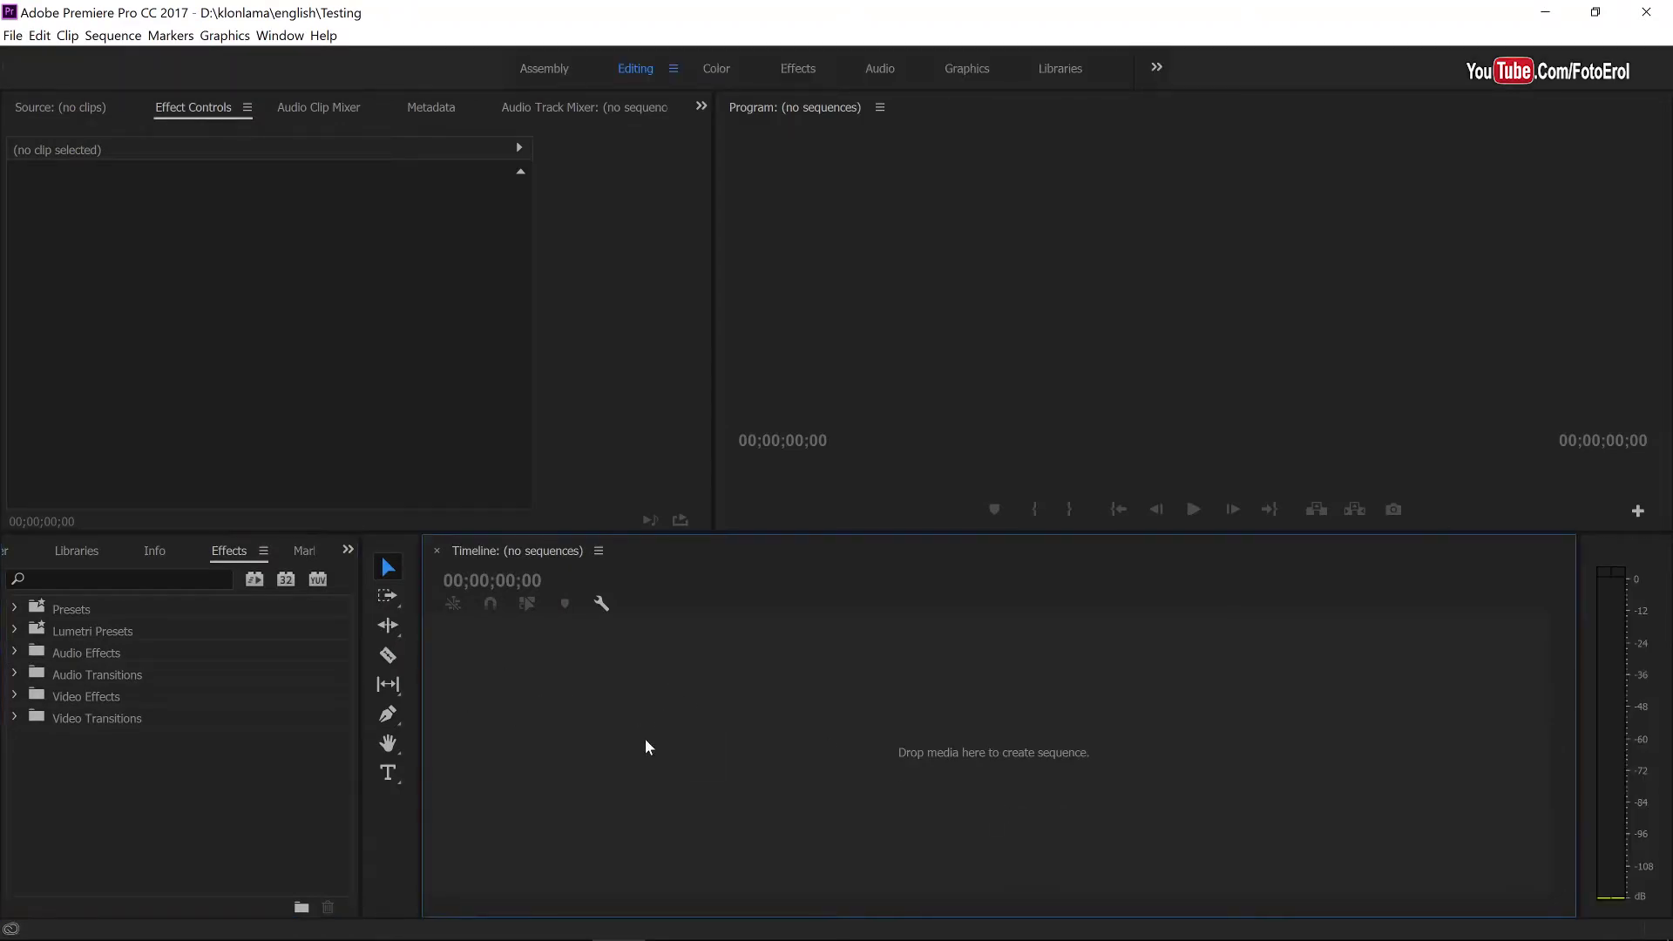
Import left_side.mp4 and right_side.mp4 into the Project panel and drag left_side toward the timeline
{"action": "left_click", "coordinate": [348, 550]}
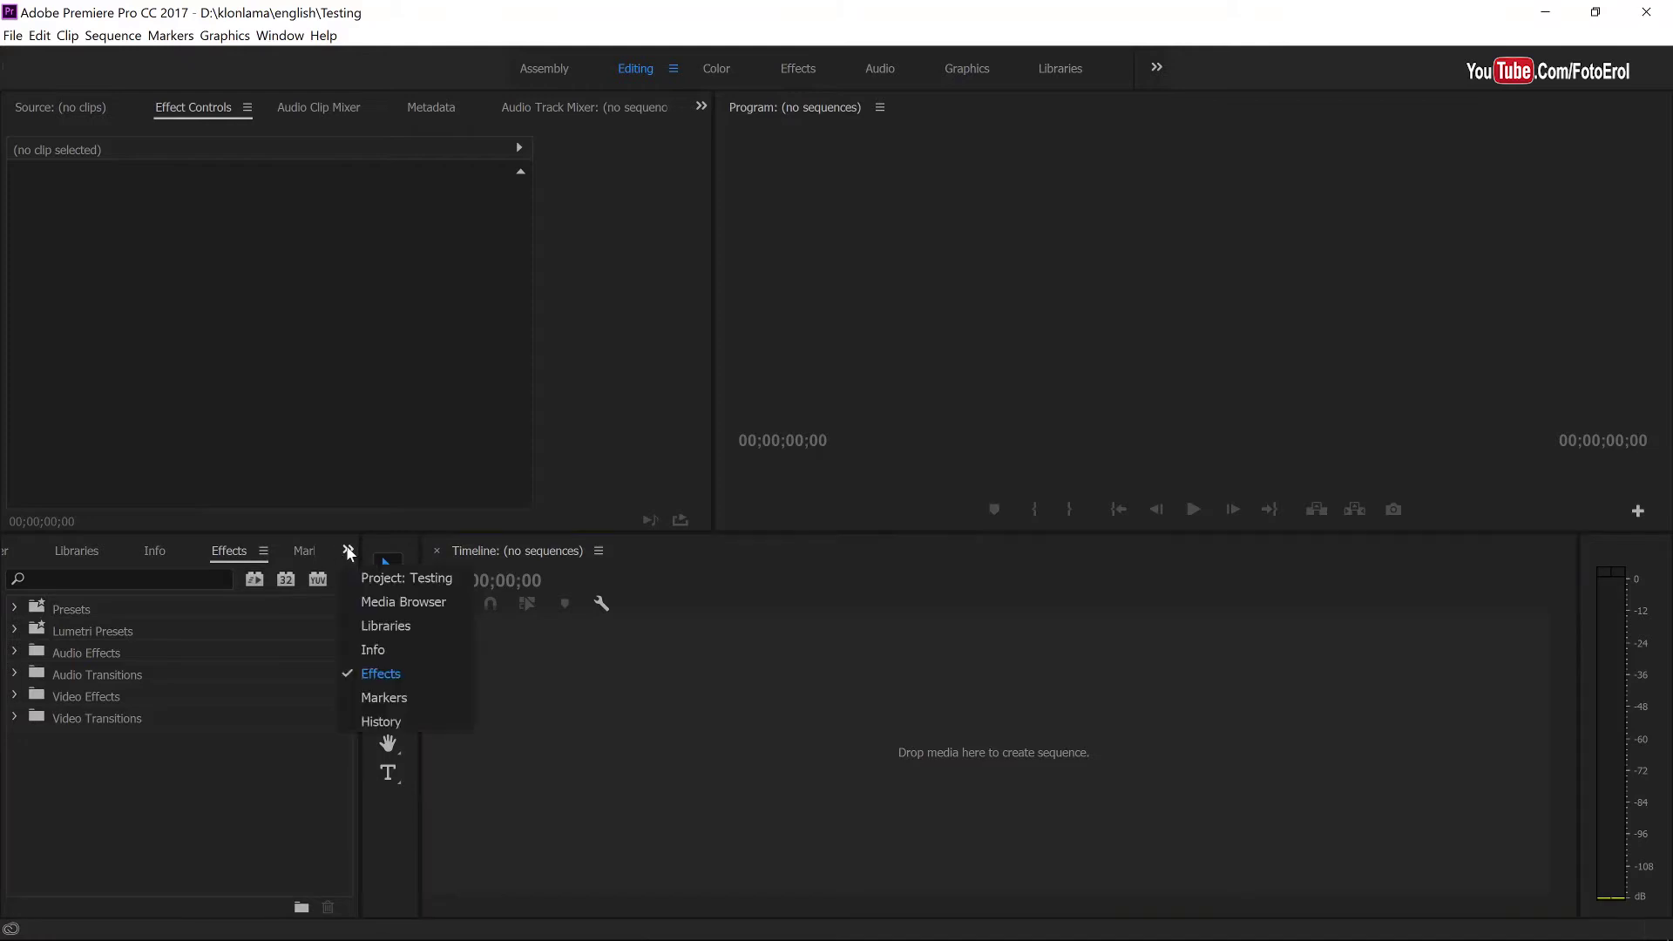
{"action": "left_click", "coordinate": [389, 580]}
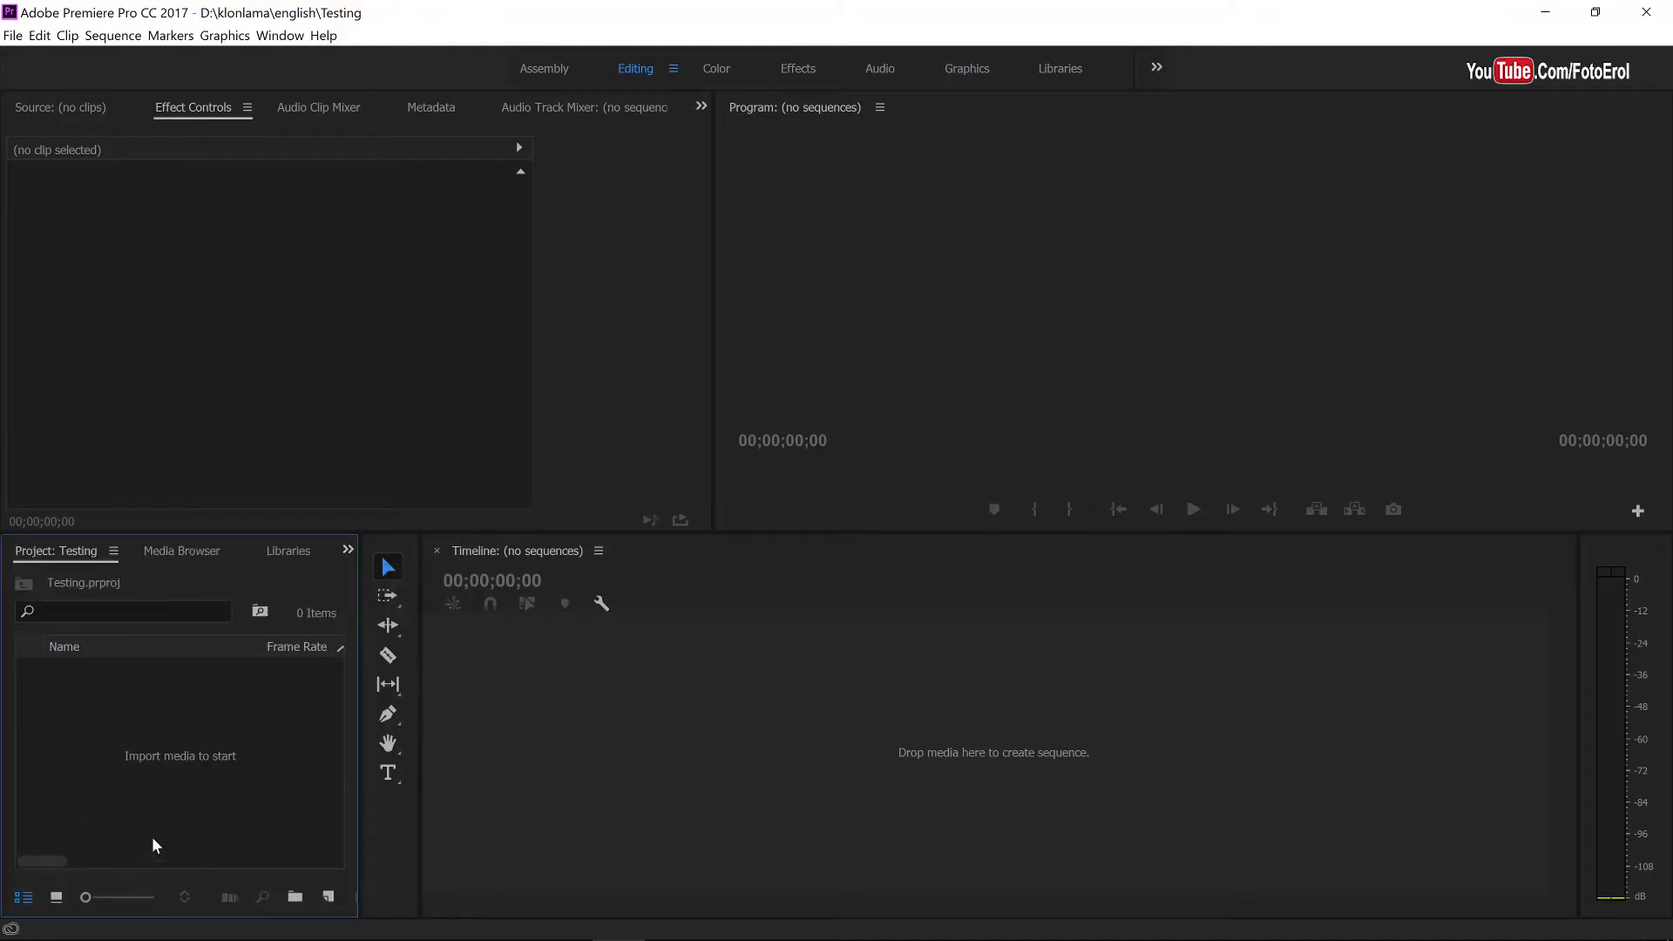
{"action": "right_click", "coordinate": [194, 776]}
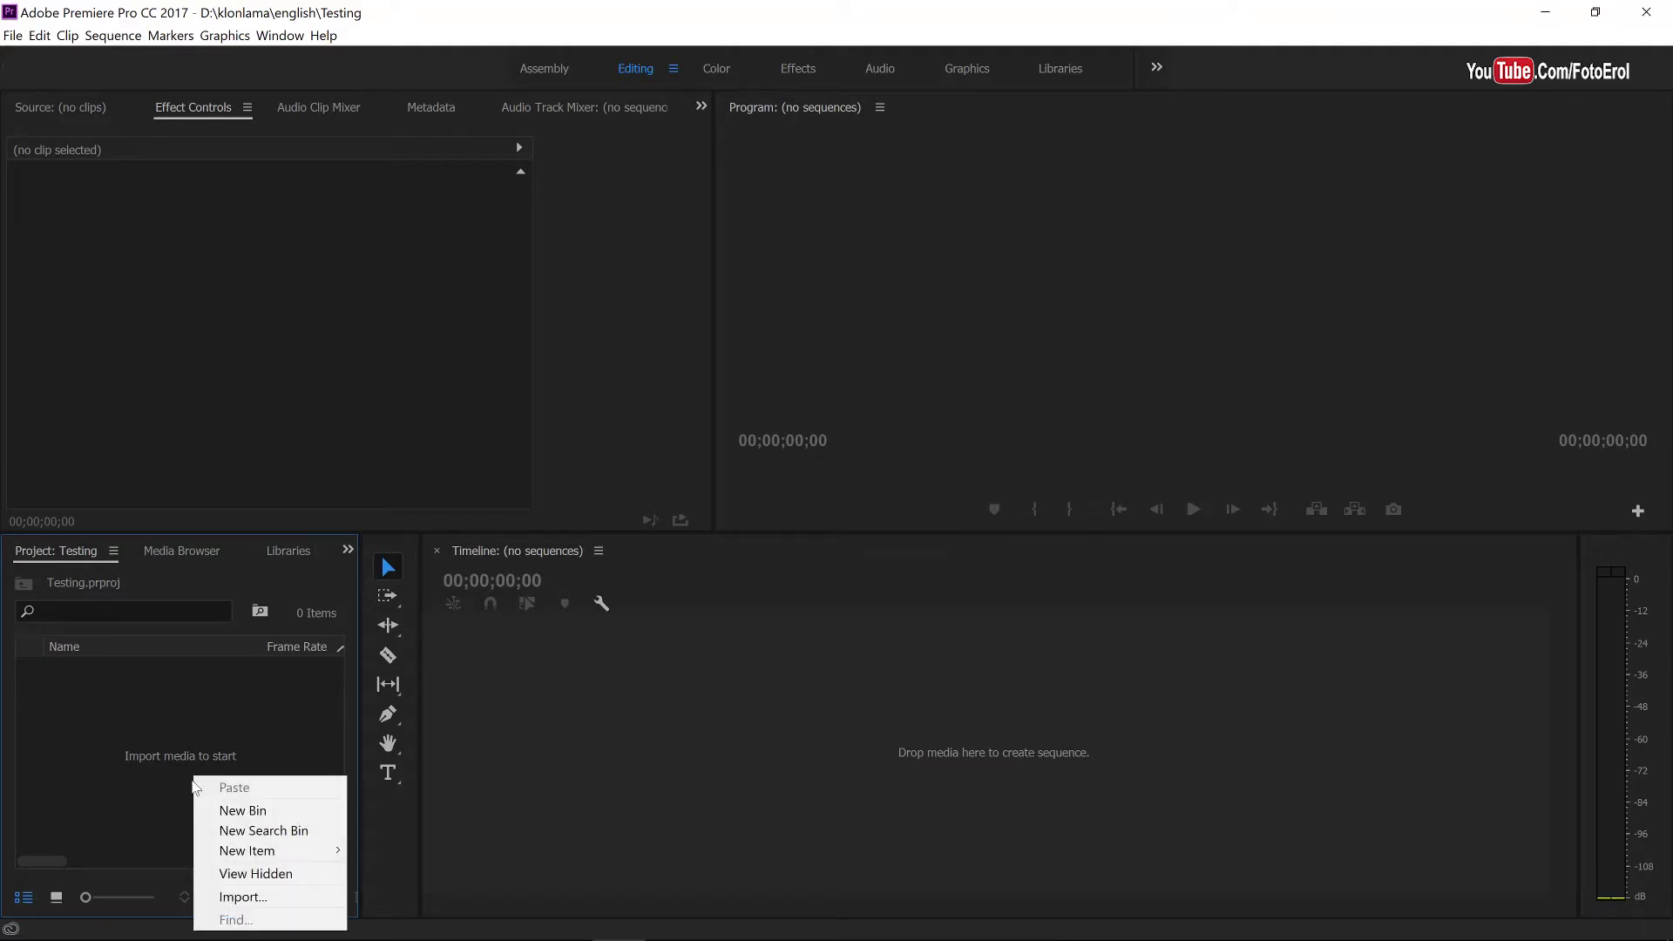
{"action": "left_click", "coordinate": [249, 898]}
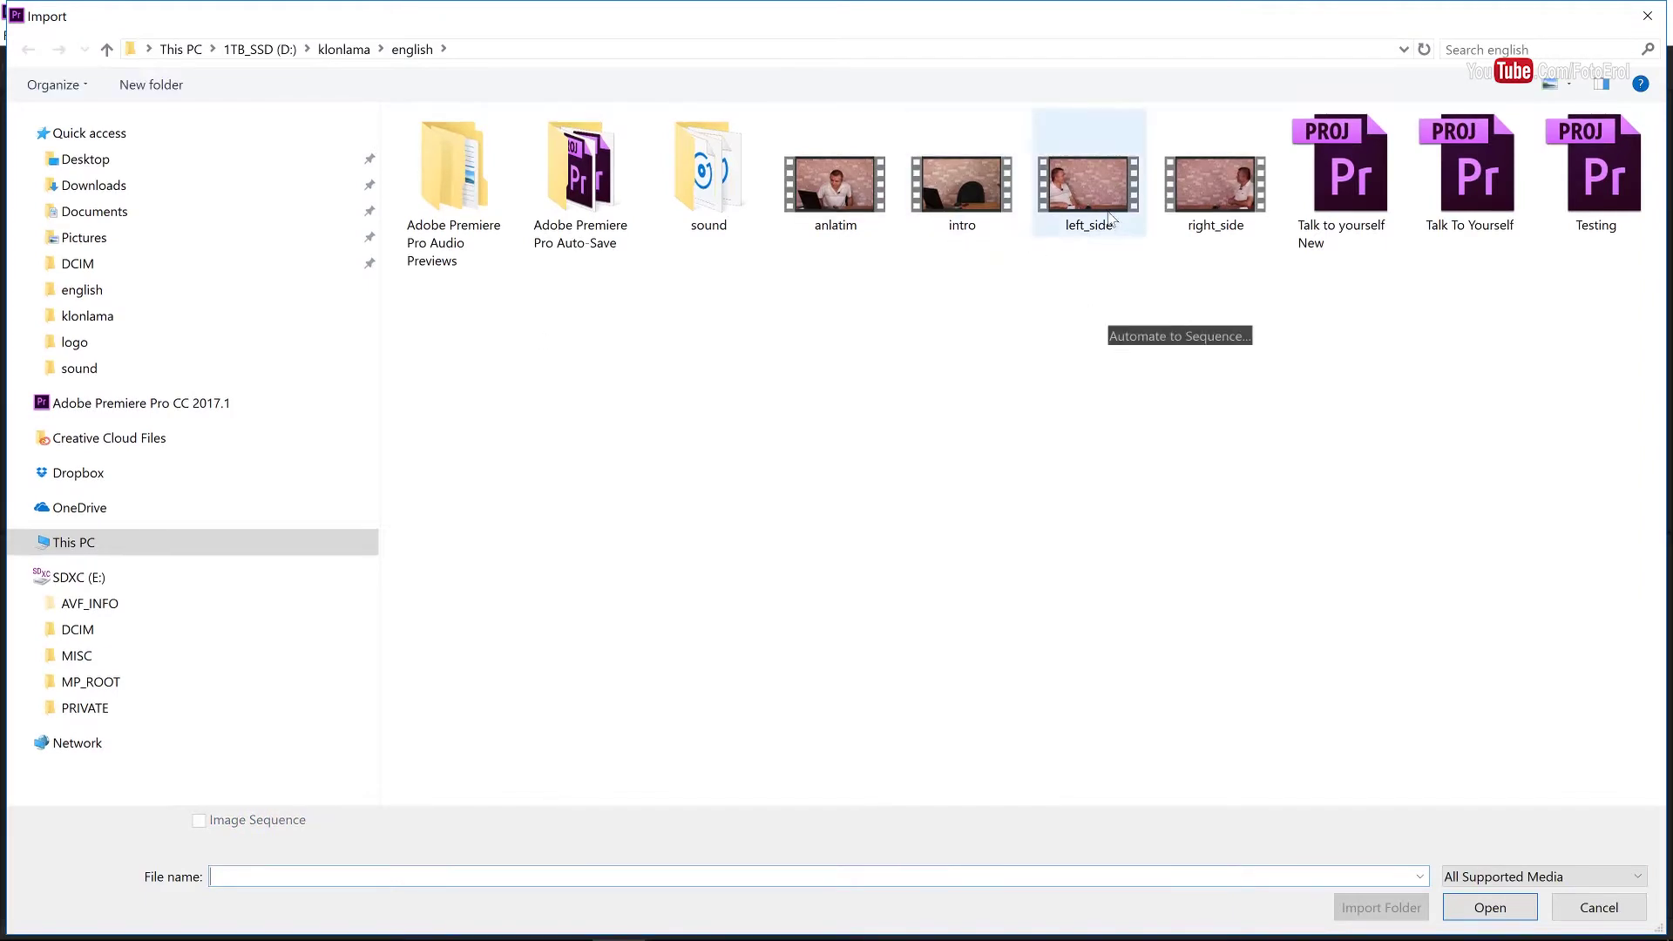
{"action": "left_click", "coordinate": [1094, 200]}
{"action": "left_click", "coordinate": [1239, 196], "text": "ctrl"}
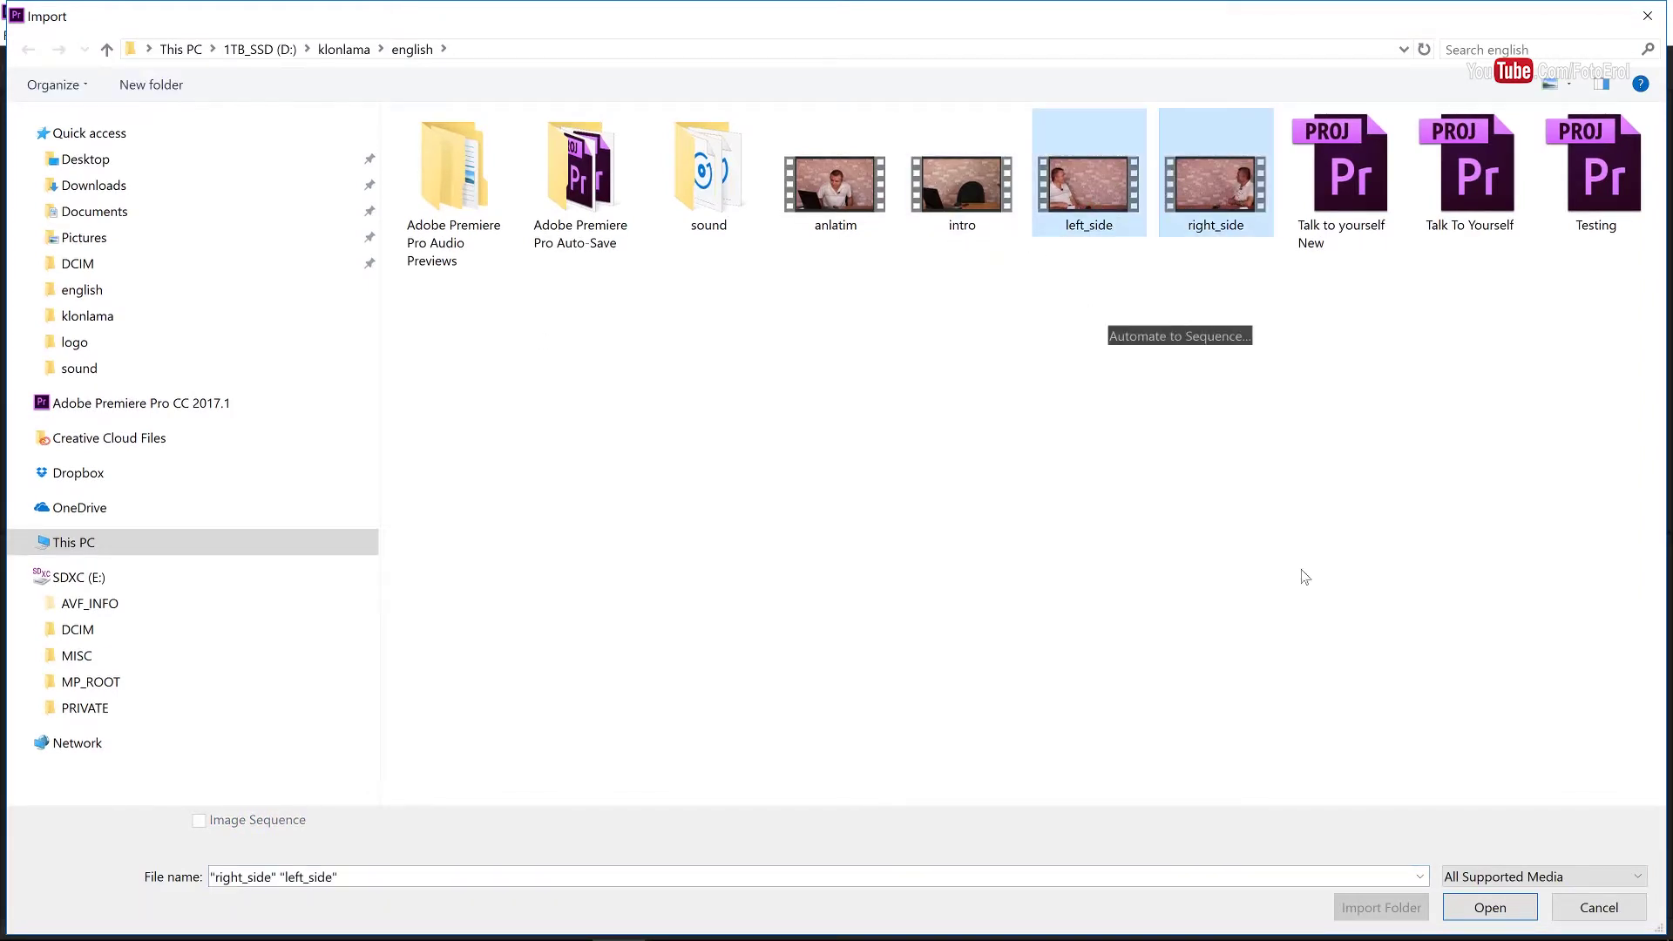
{"action": "left_click", "coordinate": [1490, 907]}
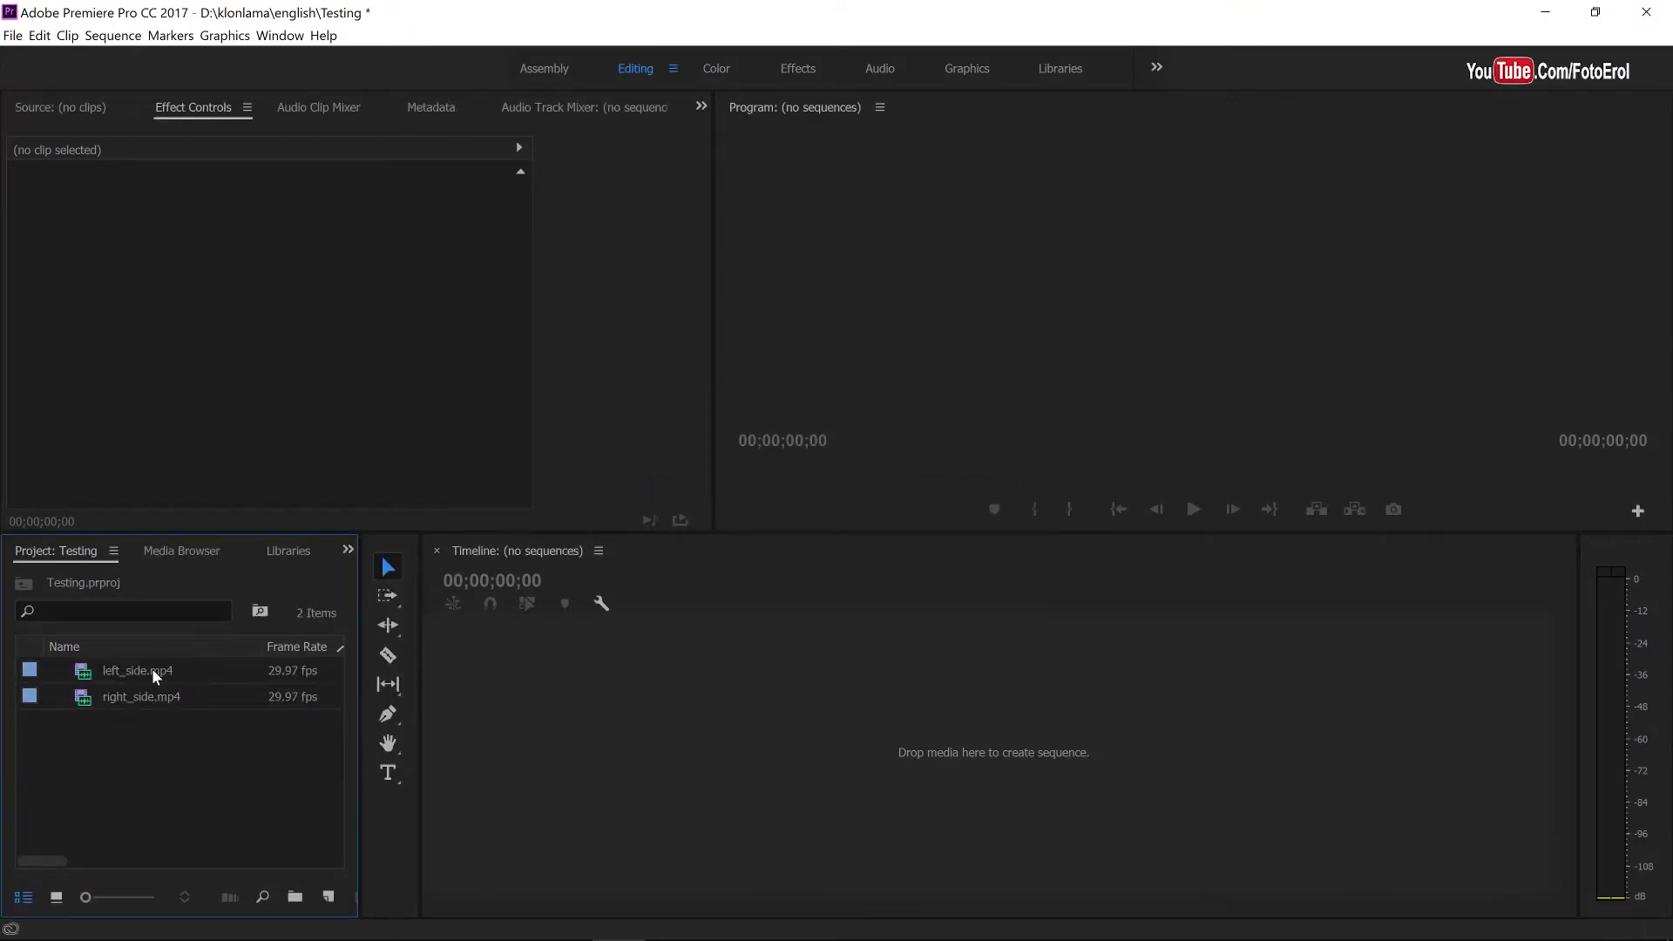
{"action": "left_click_drag", "start_coordinate": [155, 677], "coordinate": [608, 716]}
Make a left_side sequence with right_side.mp4's video stacked on V2 above left_side at the start
{"action": "left_click_drag", "start_coordinate": [505, 710], "coordinate": [475, 604]}
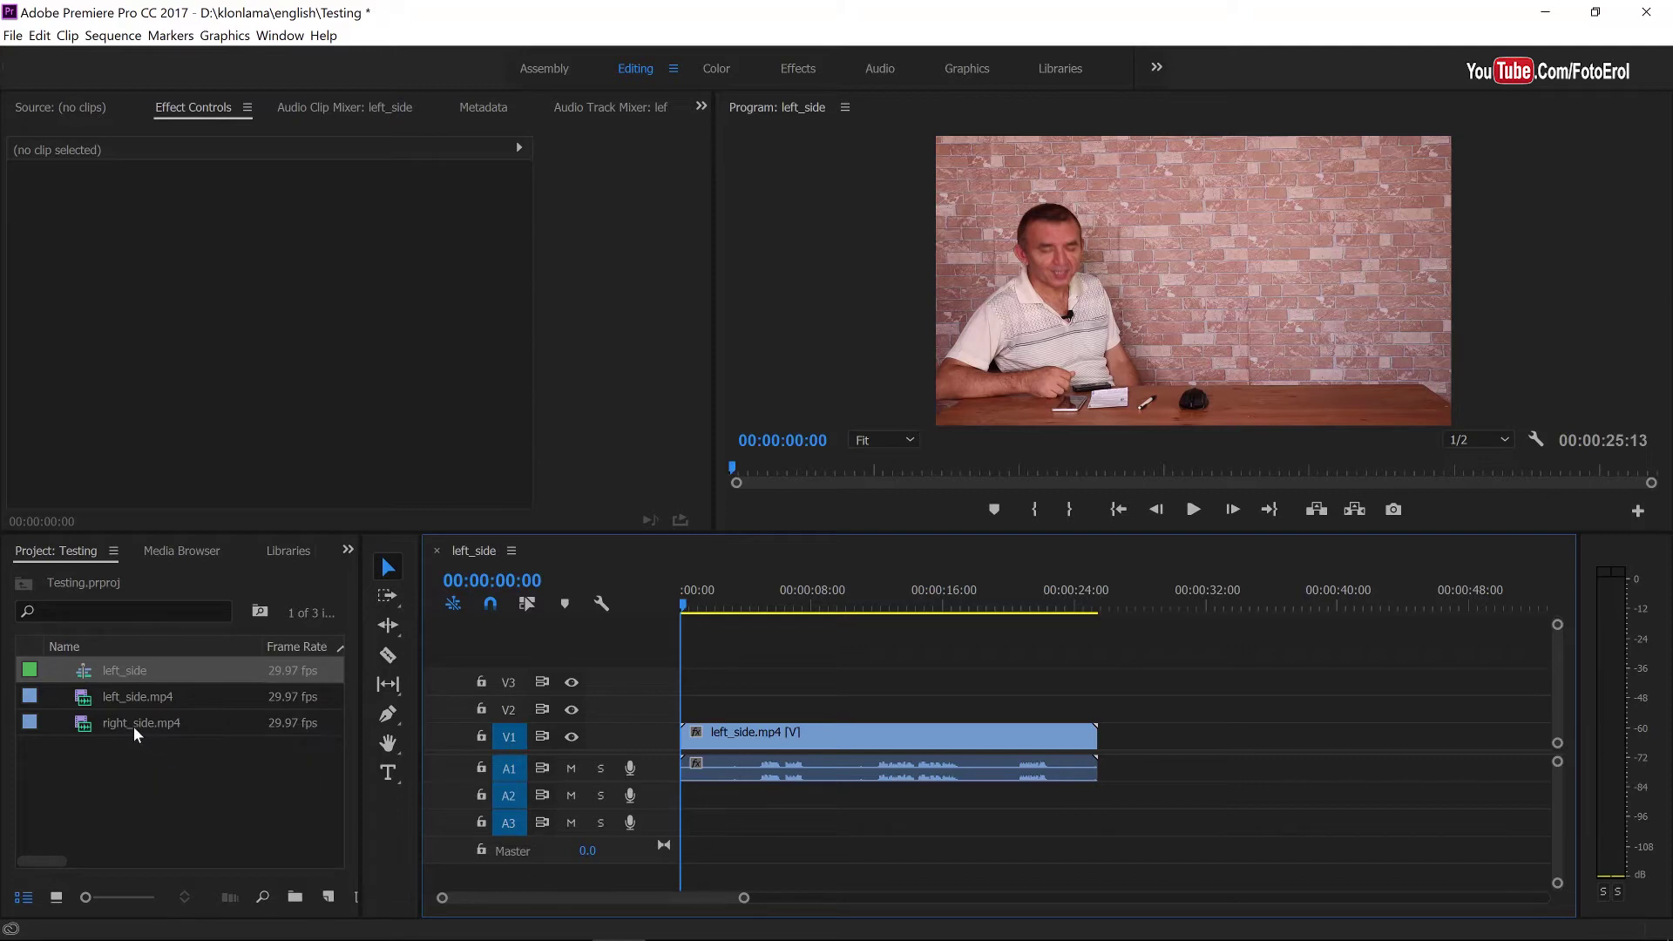
{"action": "left_click_drag", "start_coordinate": [136, 723], "coordinate": [1112, 757]}
{"action": "left_click", "coordinate": [1212, 748]}
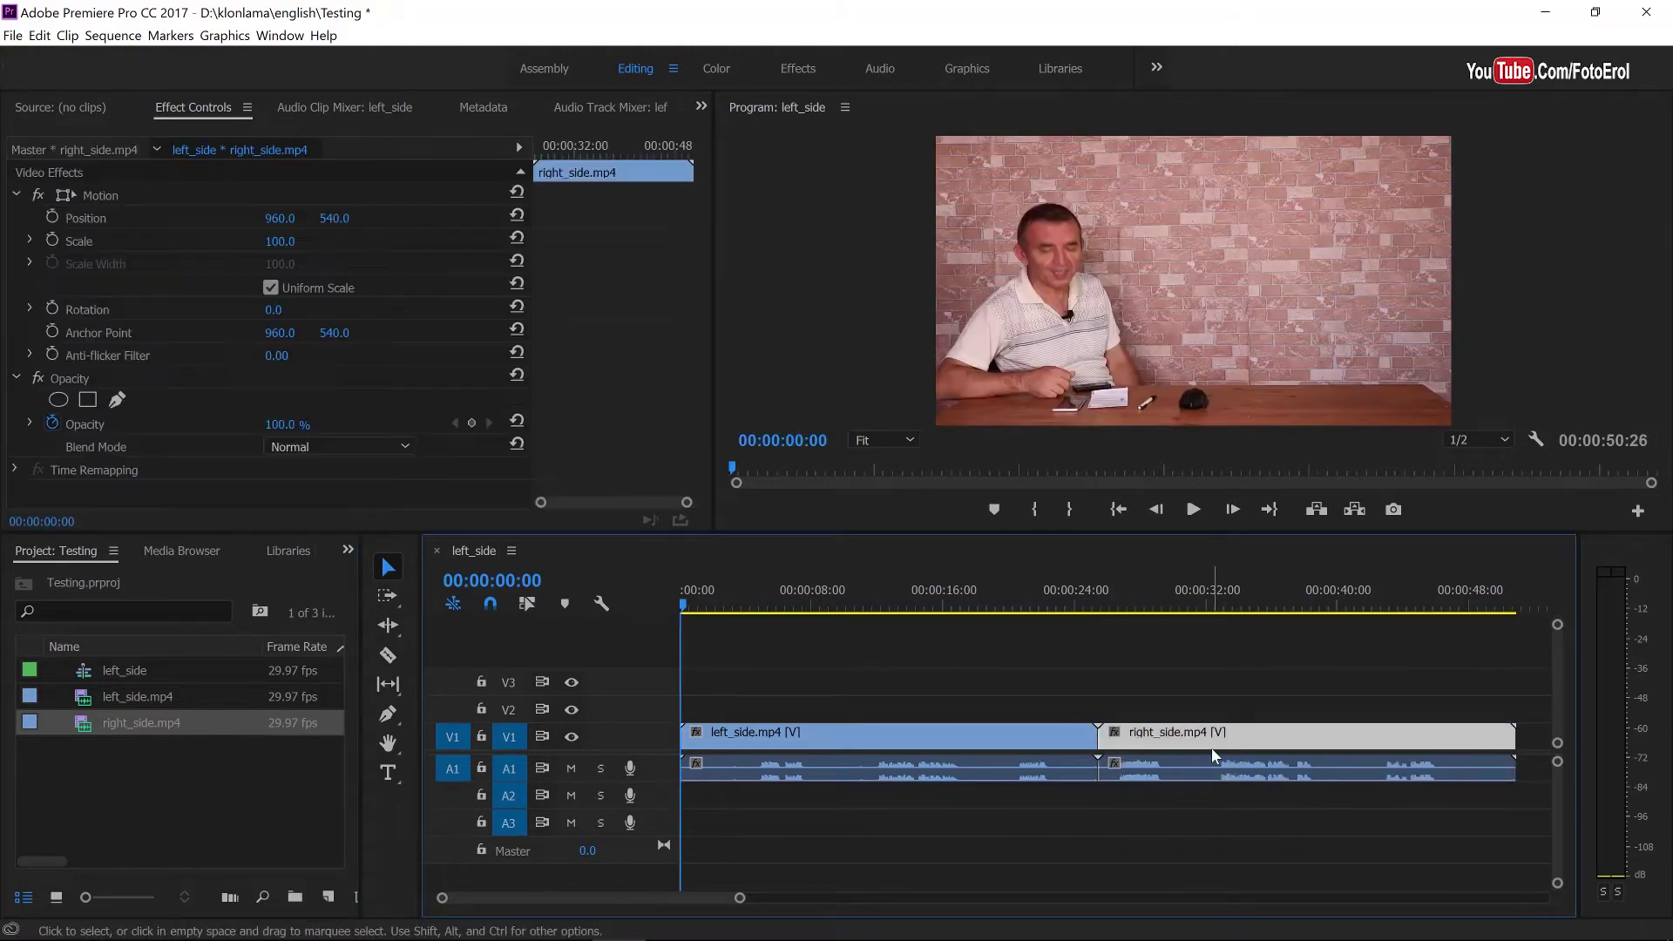
{"action": "key", "text": "space"}
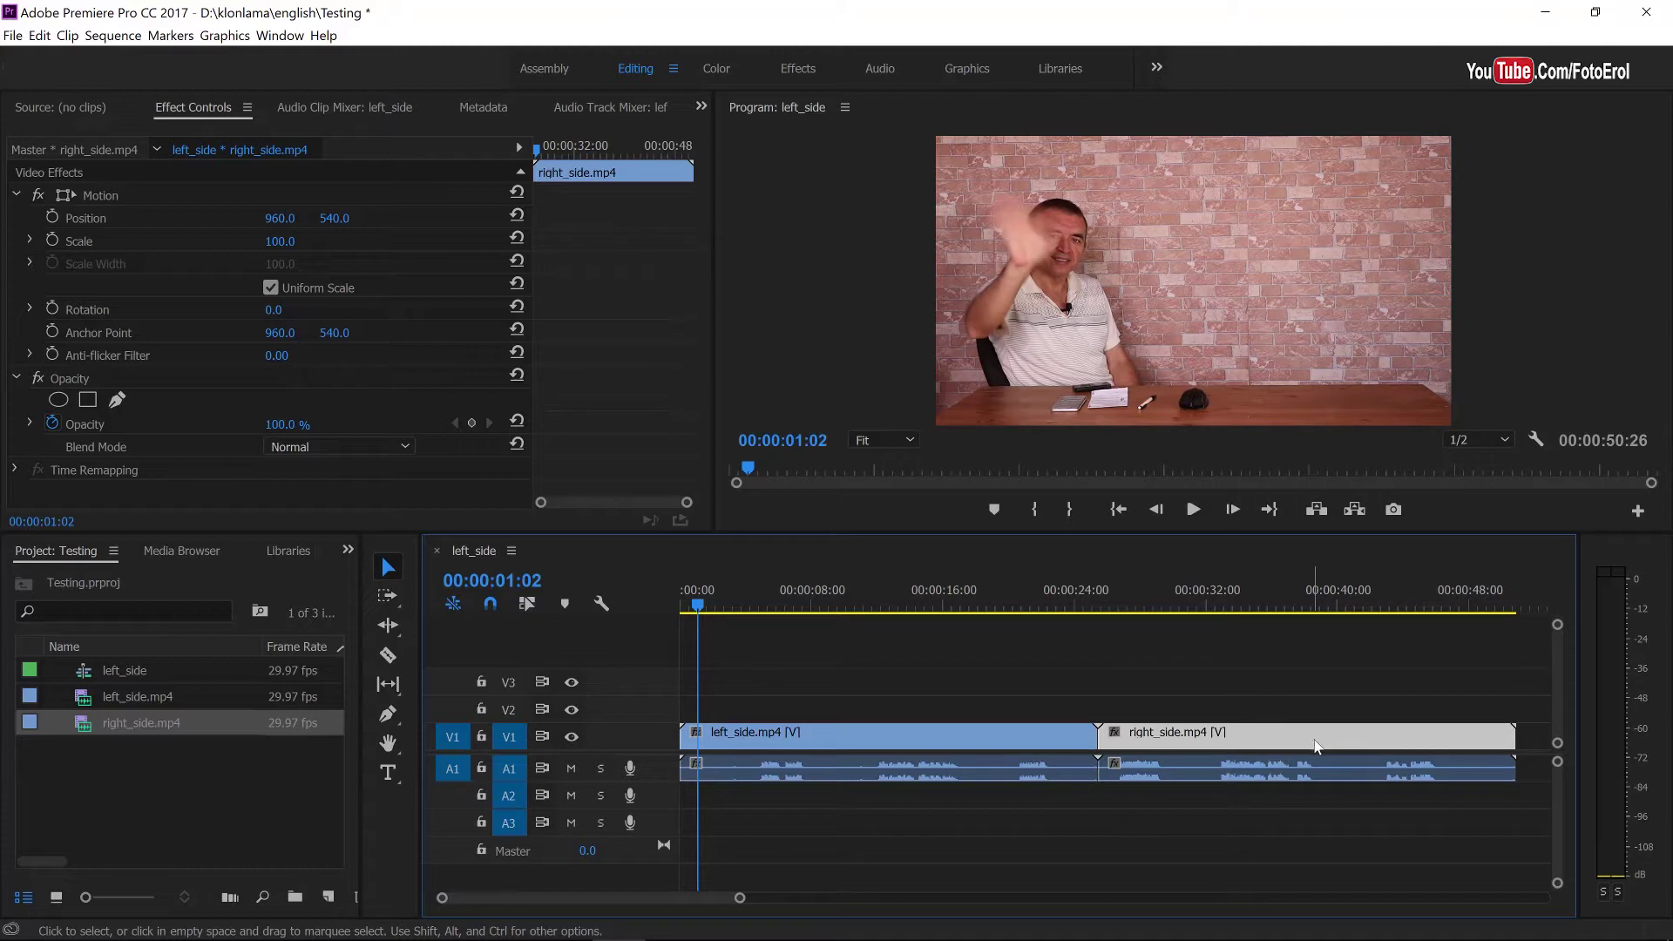
{"action": "left_click_drag", "start_coordinate": [1333, 746], "coordinate": [1260, 763]}
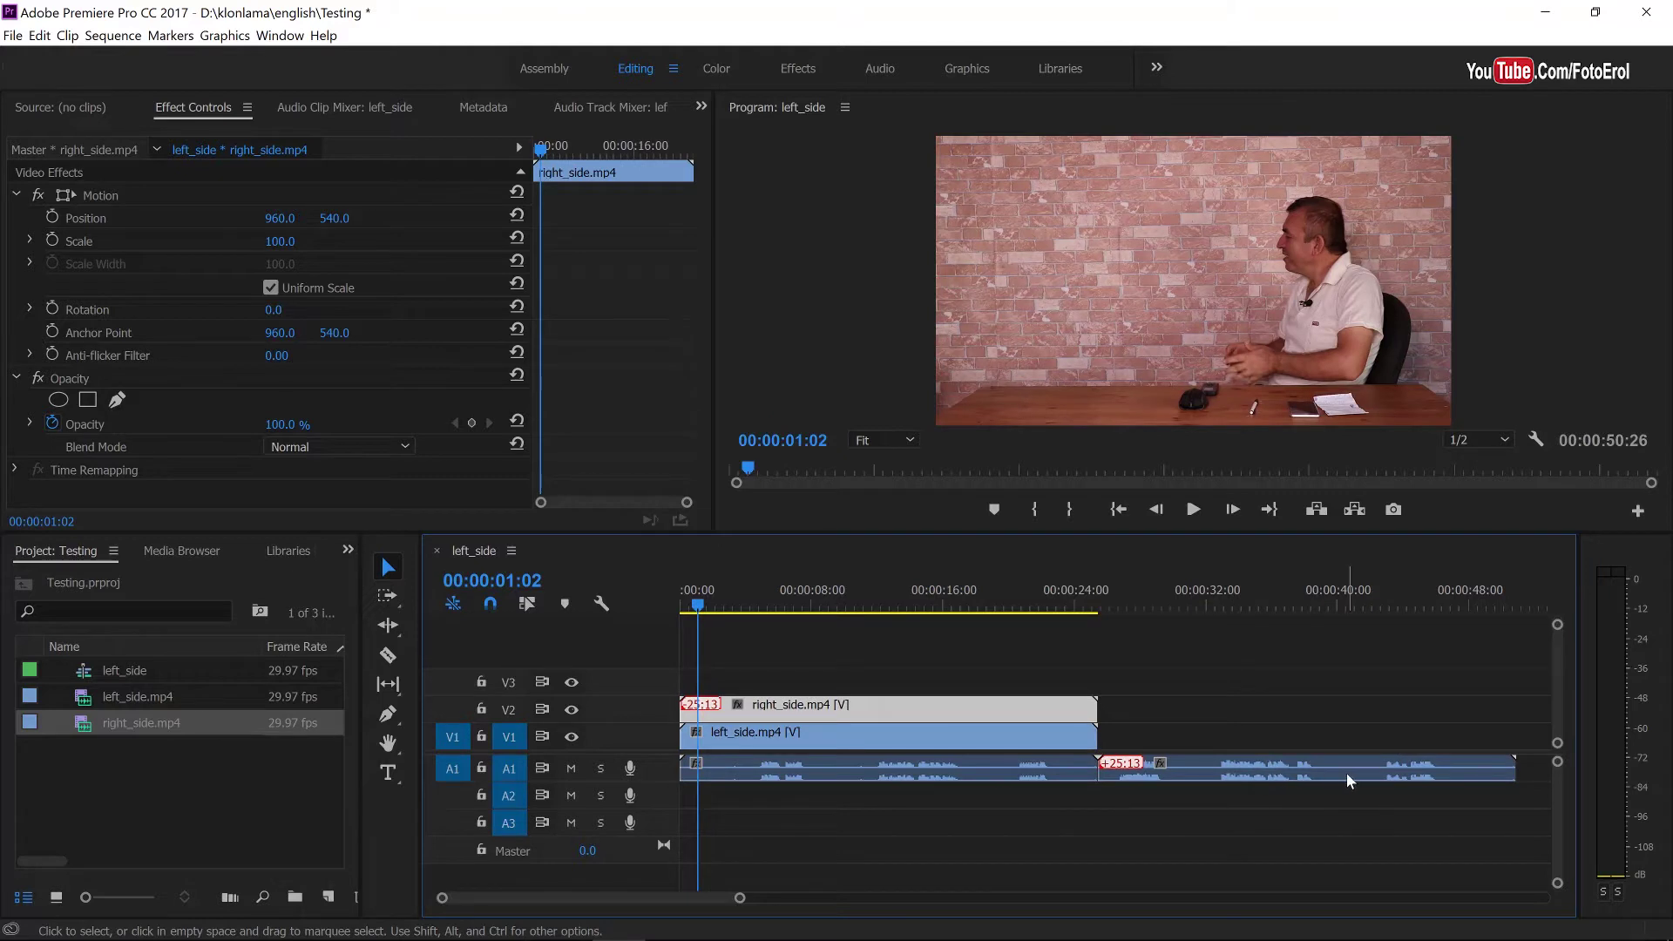
{"action": "left_click_drag", "start_coordinate": [1347, 774], "coordinate": [918, 796]}
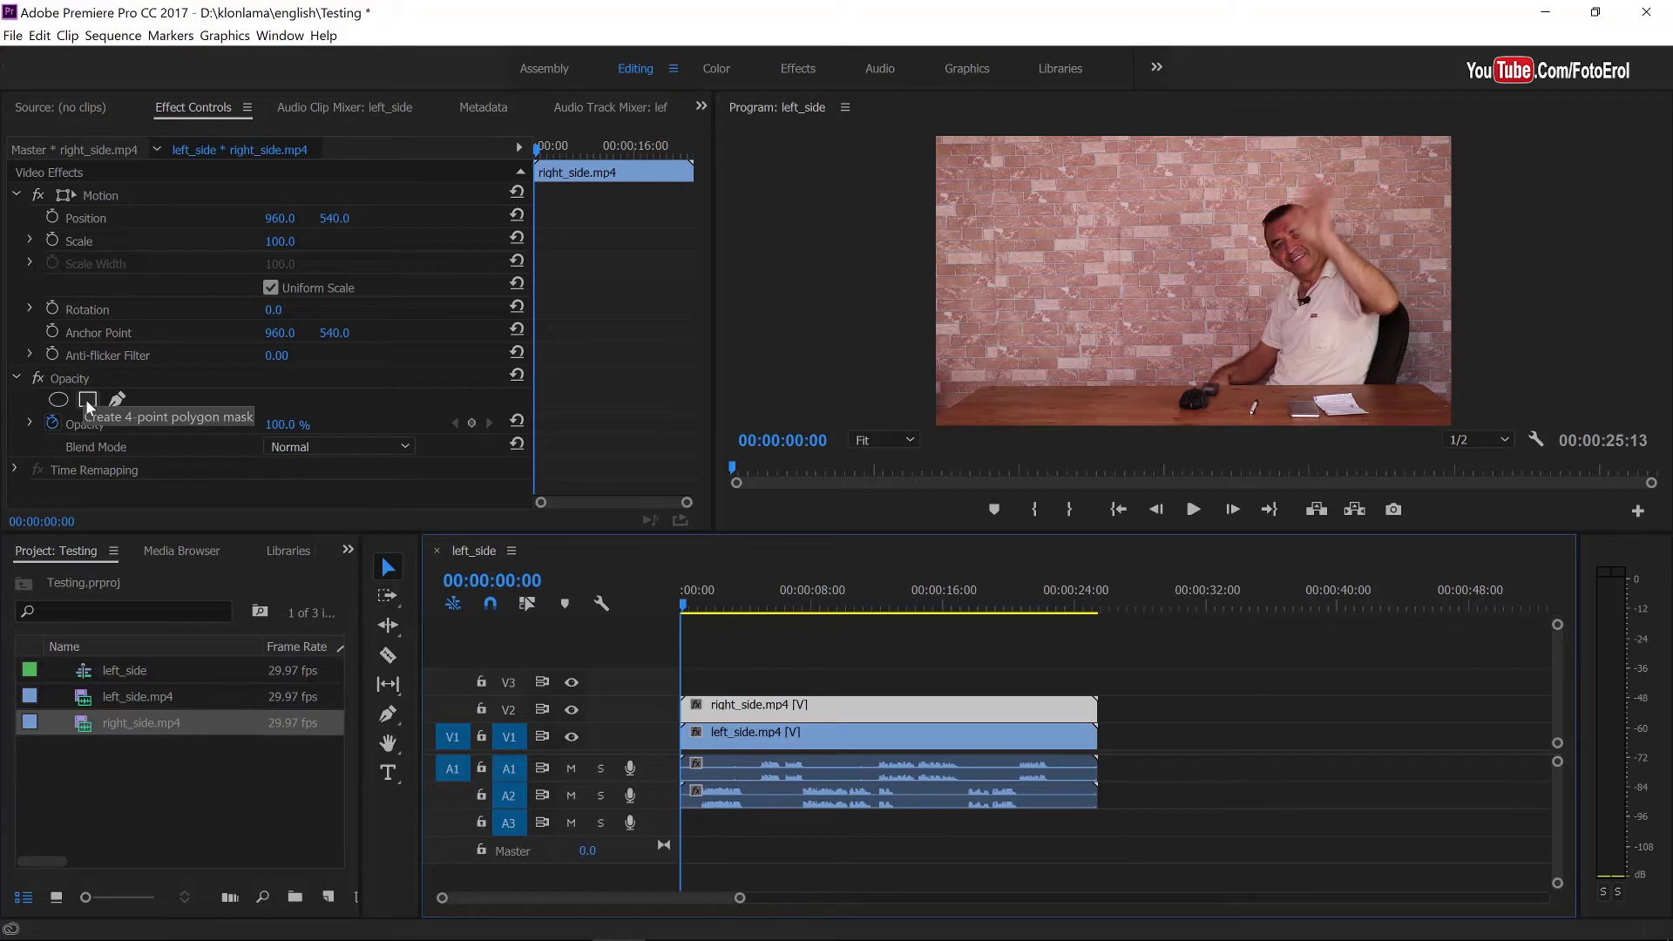
Add a rectangular opacity mask with 10 feather to the right_side.mp4 clip
{"action": "left_click", "coordinate": [86, 400]}
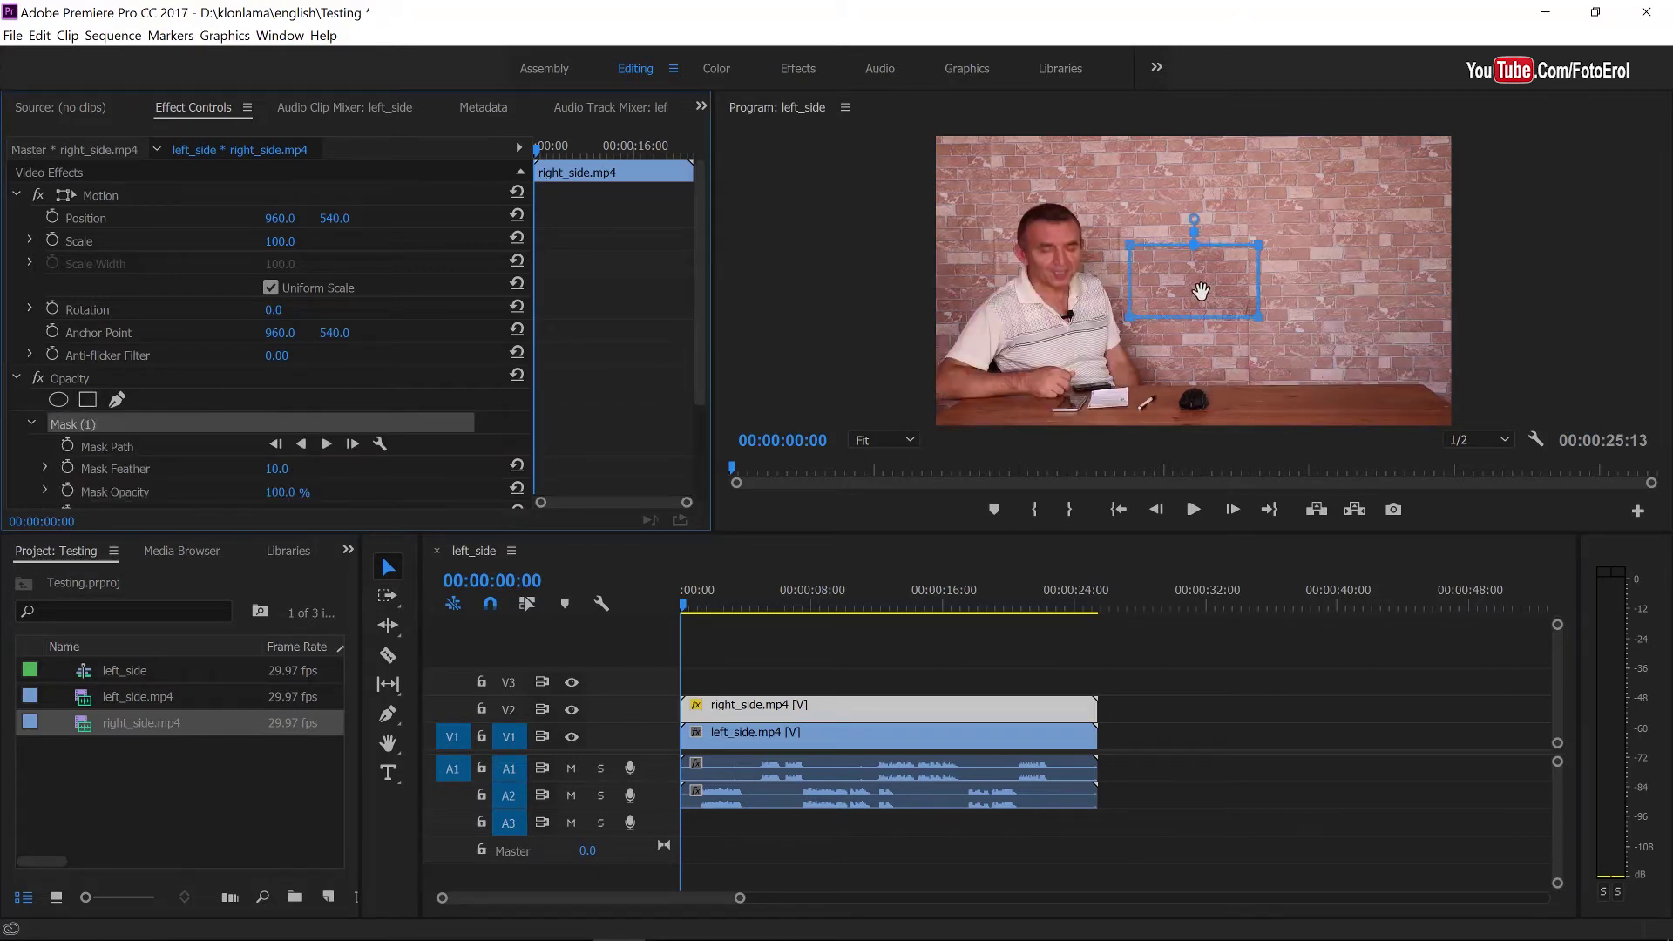
Drag the four mask points so the rectangle frames the right-hand person out to the frame edges
{"action": "left_click_drag", "start_coordinate": [1201, 291], "coordinate": [1434, 372]}
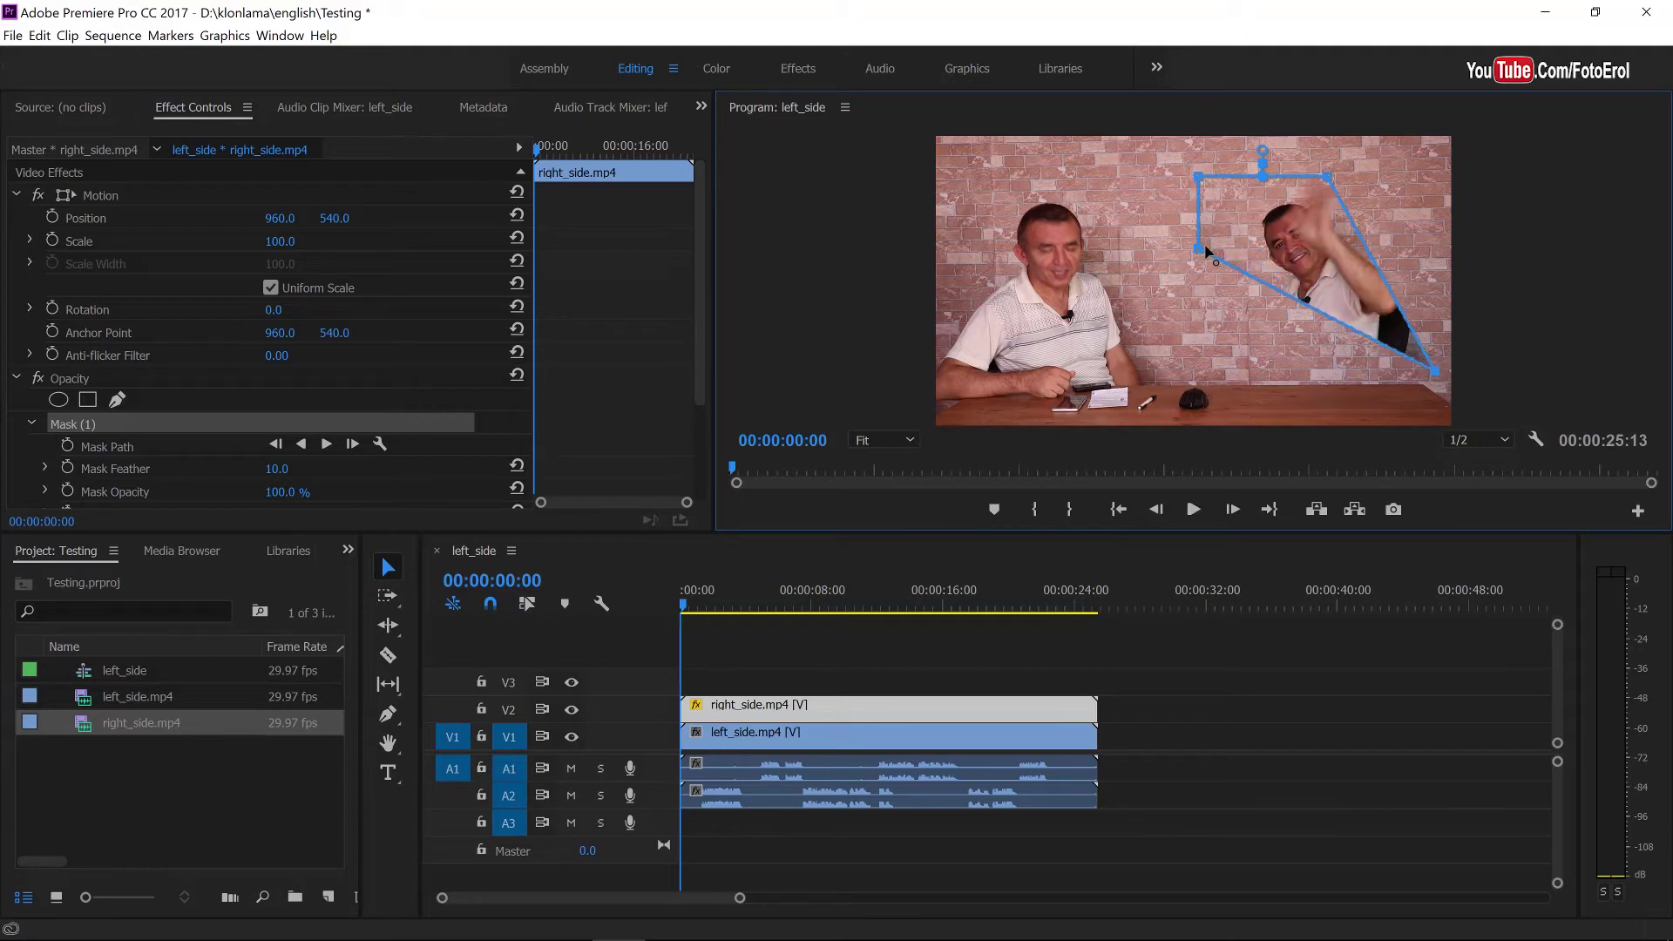
{"action": "left_click_drag", "start_coordinate": [1201, 253], "coordinate": [1199, 380]}
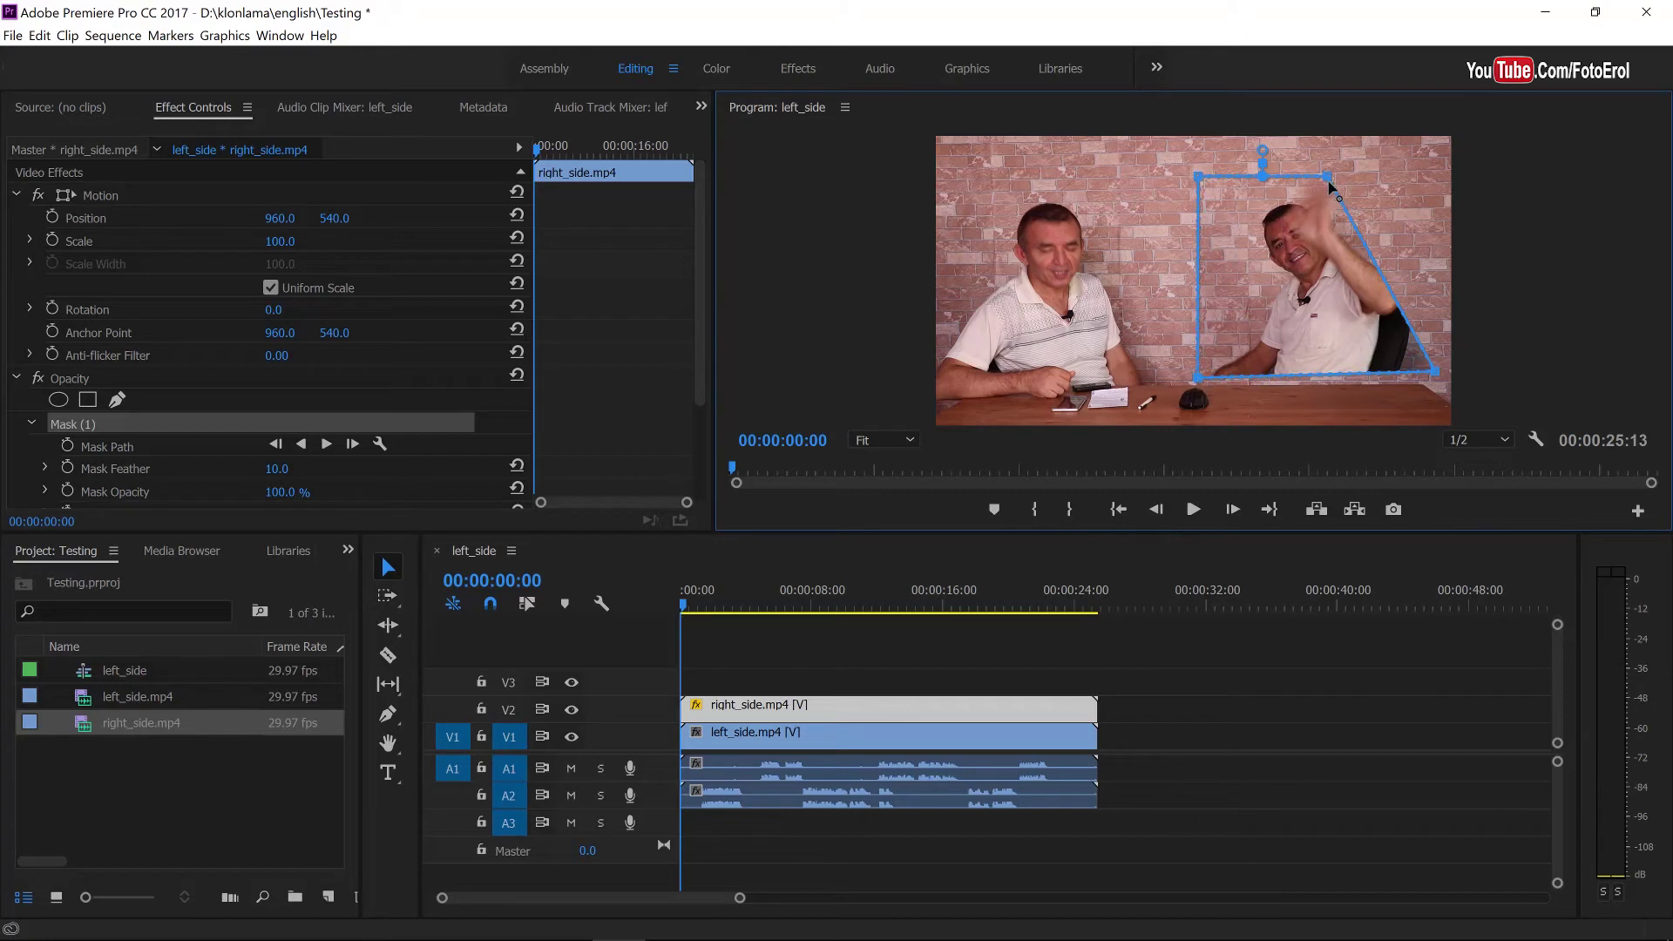
{"action": "left_click_drag", "start_coordinate": [1325, 179], "coordinate": [1437, 143]}
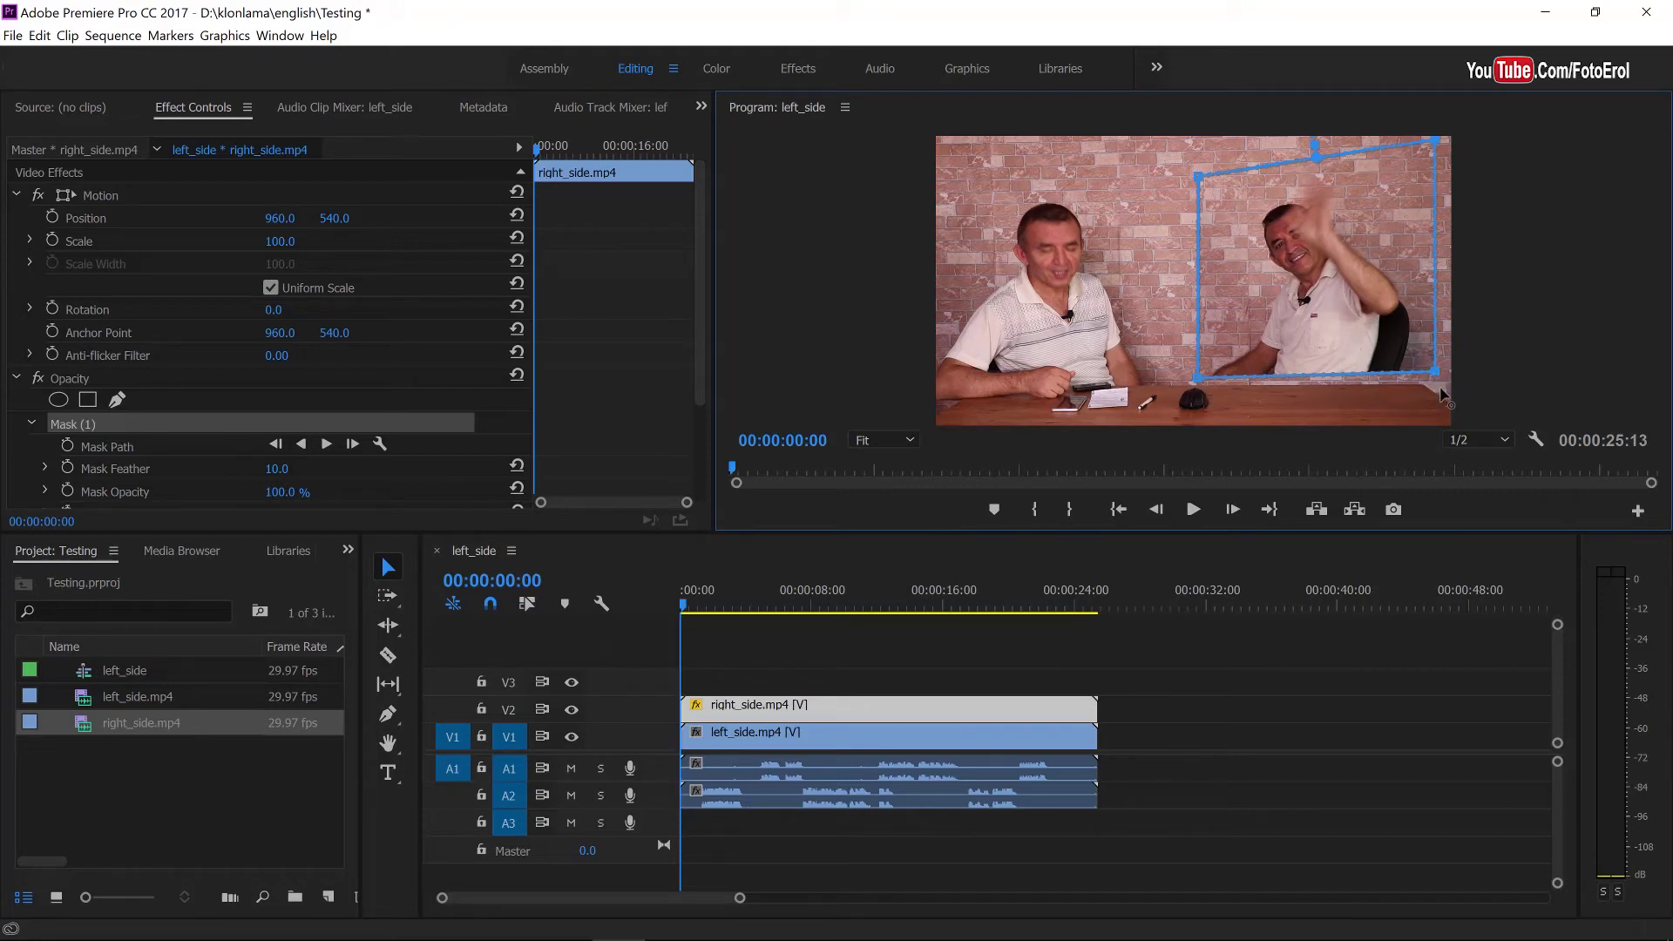
{"action": "left_click_drag", "start_coordinate": [1441, 386], "coordinate": [1445, 415]}
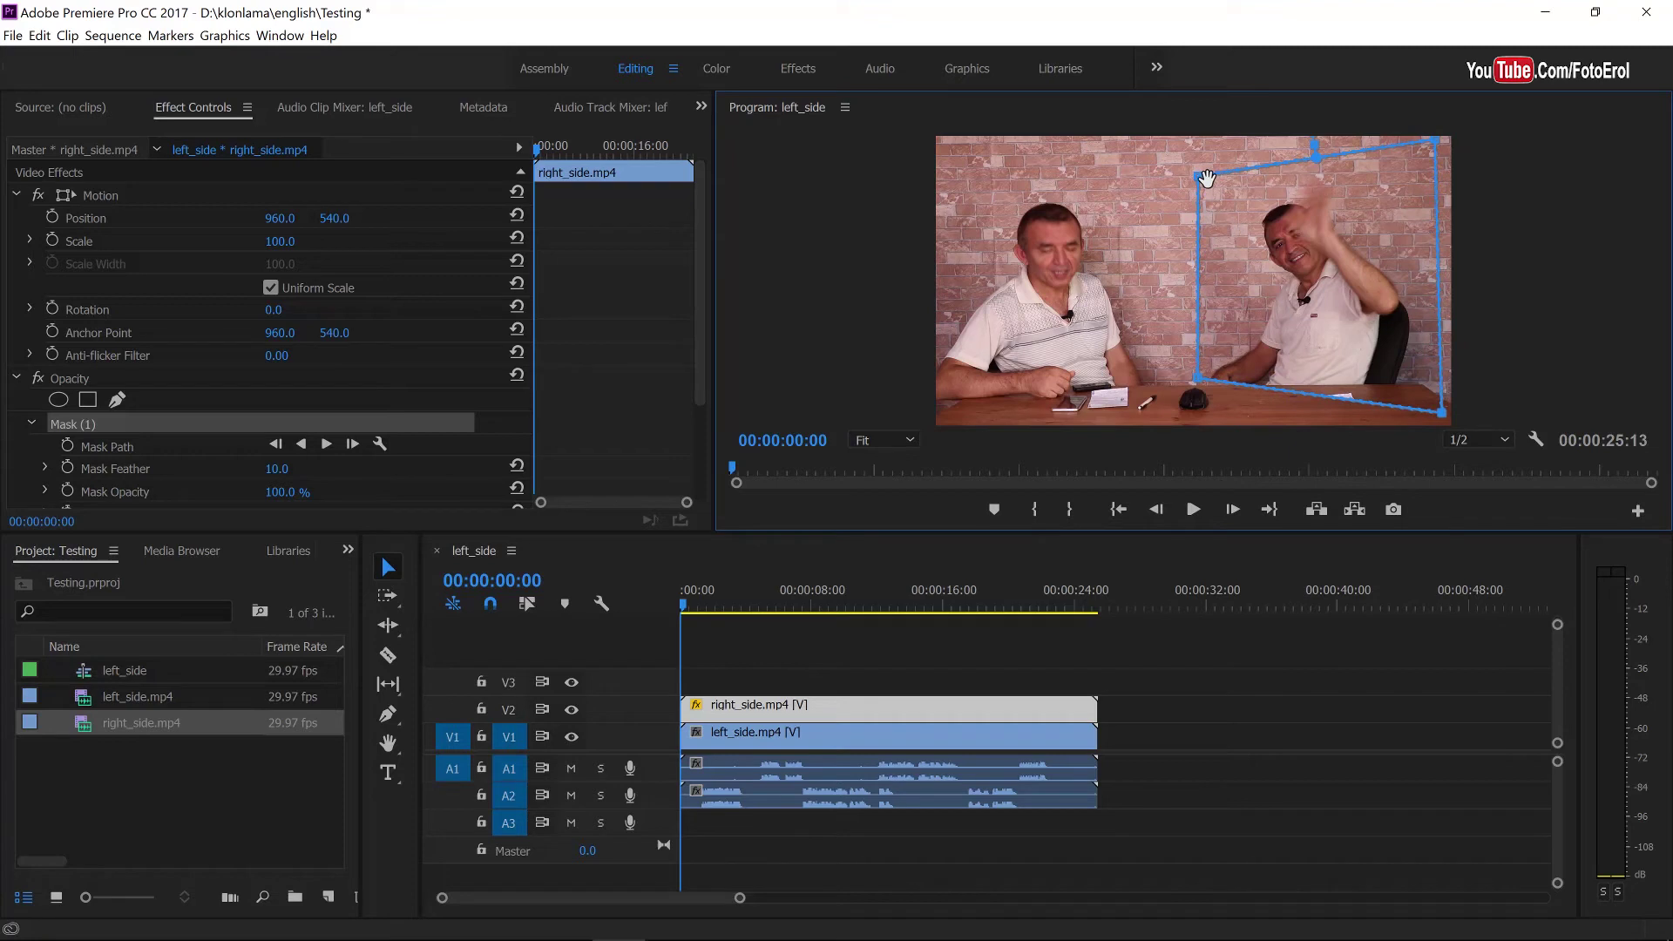
{"action": "left_click_drag", "start_coordinate": [1199, 178], "coordinate": [1197, 148]}
{"action": "left_click_drag", "start_coordinate": [1197, 377], "coordinate": [1184, 415]}
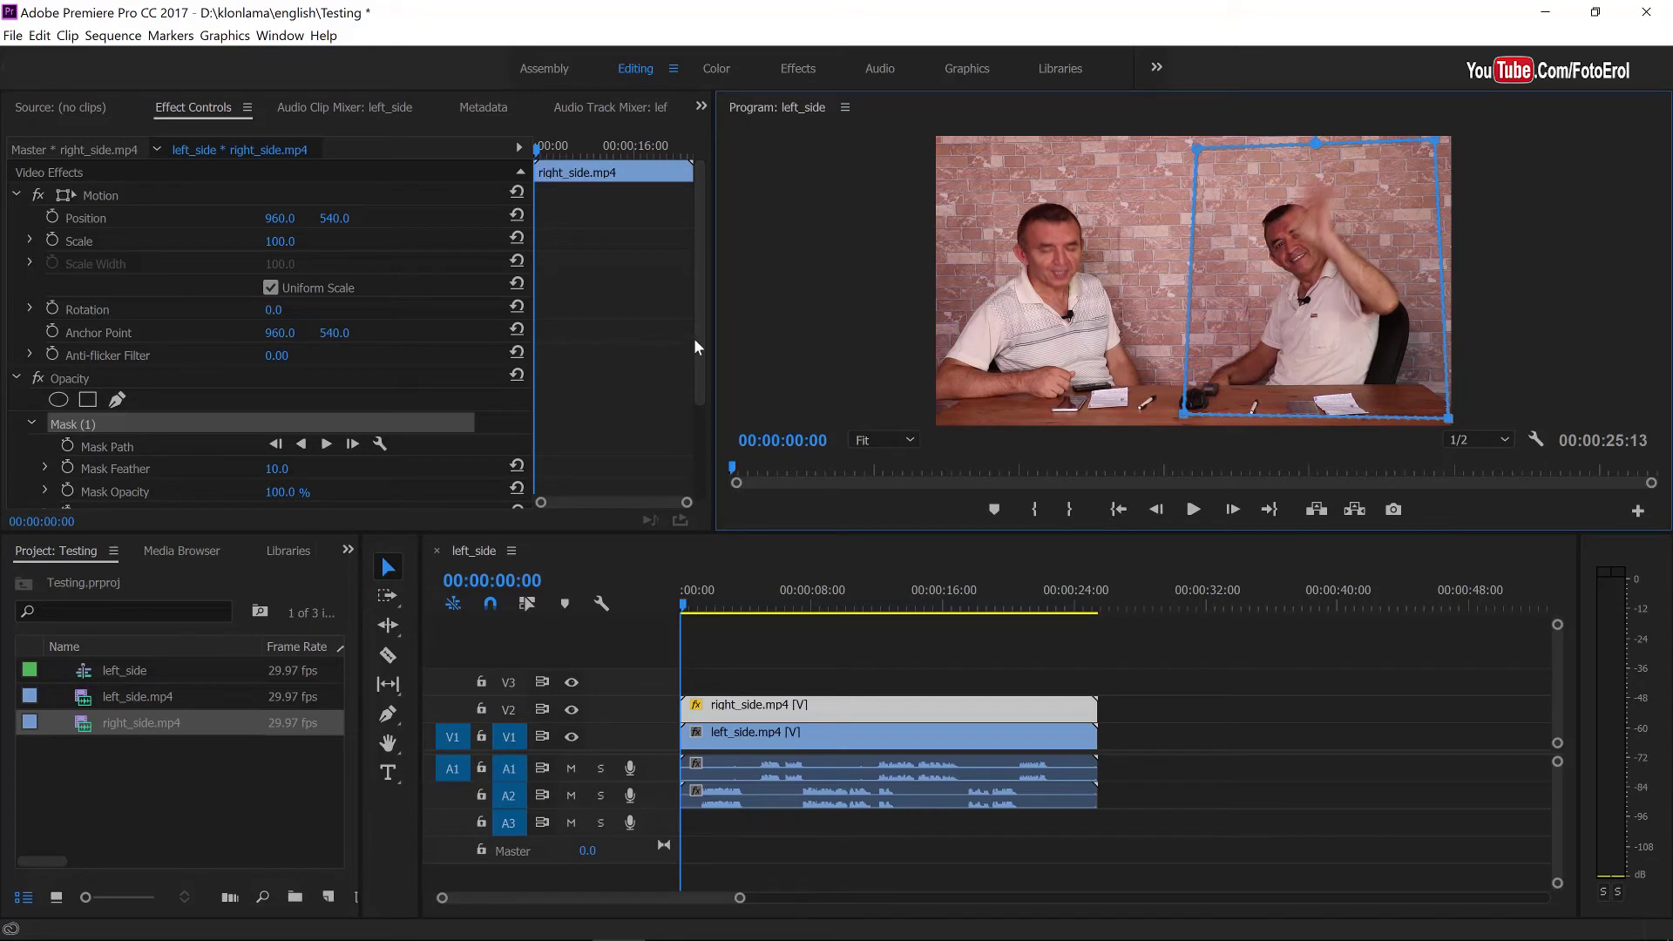
{"action": "left_click_drag", "start_coordinate": [695, 347], "coordinate": [698, 411]}
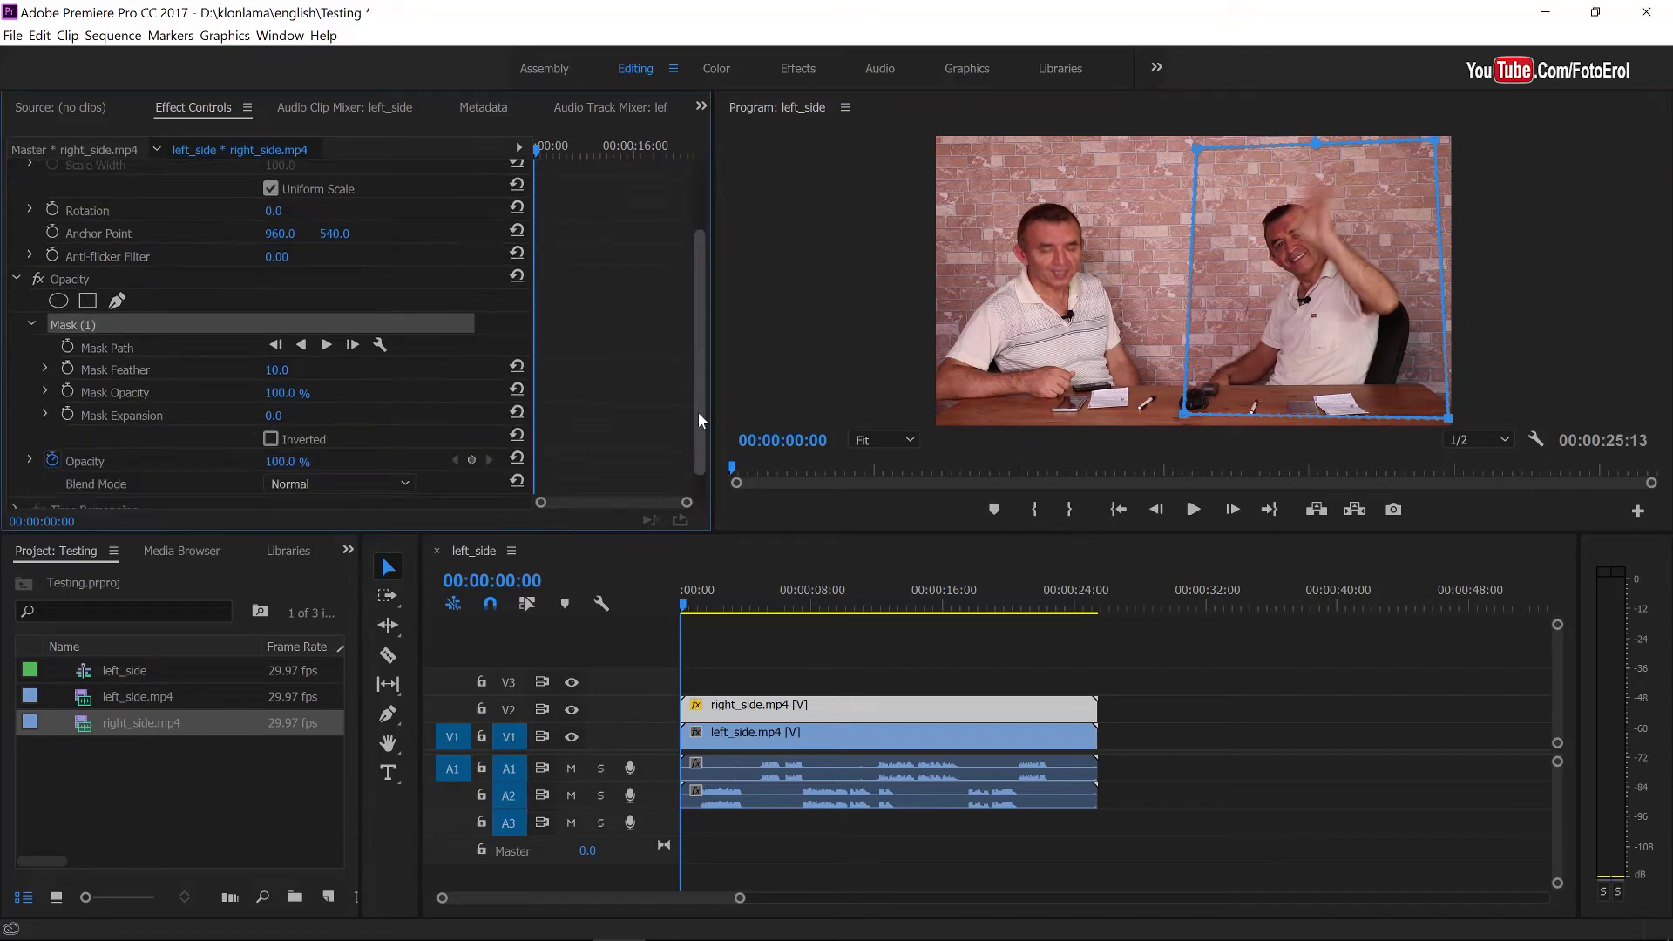
Try Mask Feather values of 100, 200 and 20 in Effect Controls
{"action": "left_click", "coordinate": [297, 370]}
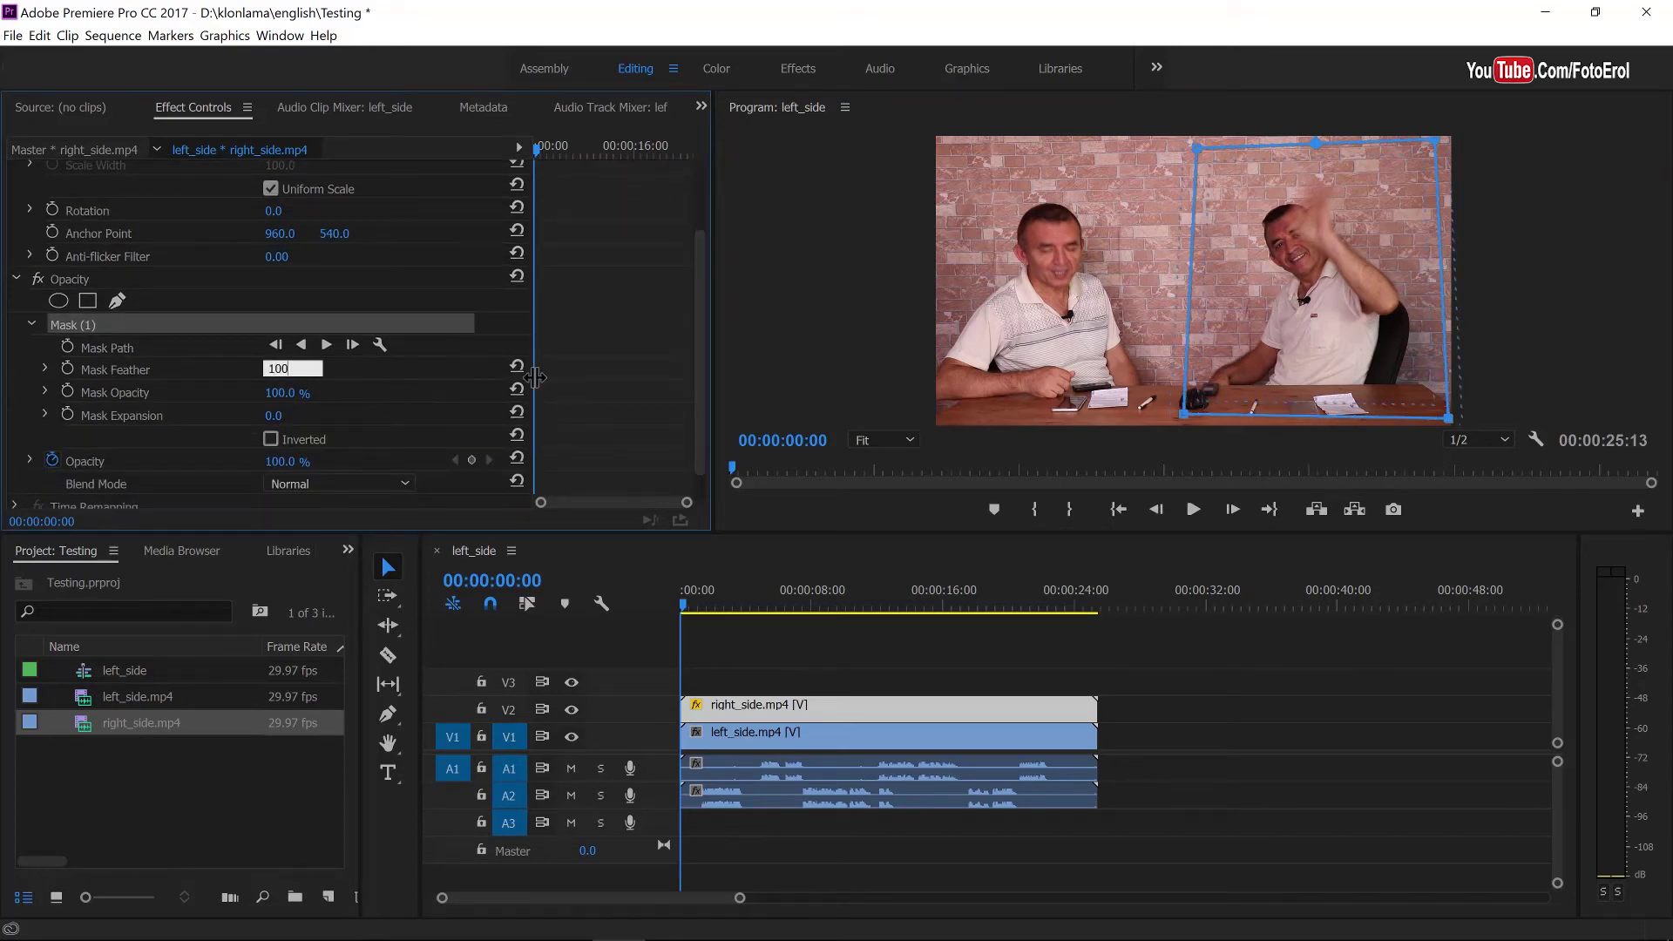
{"action": "key", "text": "Return"}
{"action": "left_click", "coordinate": [295, 368]}
{"action": "type", "text": "200"}
{"action": "key", "text": "Return"}
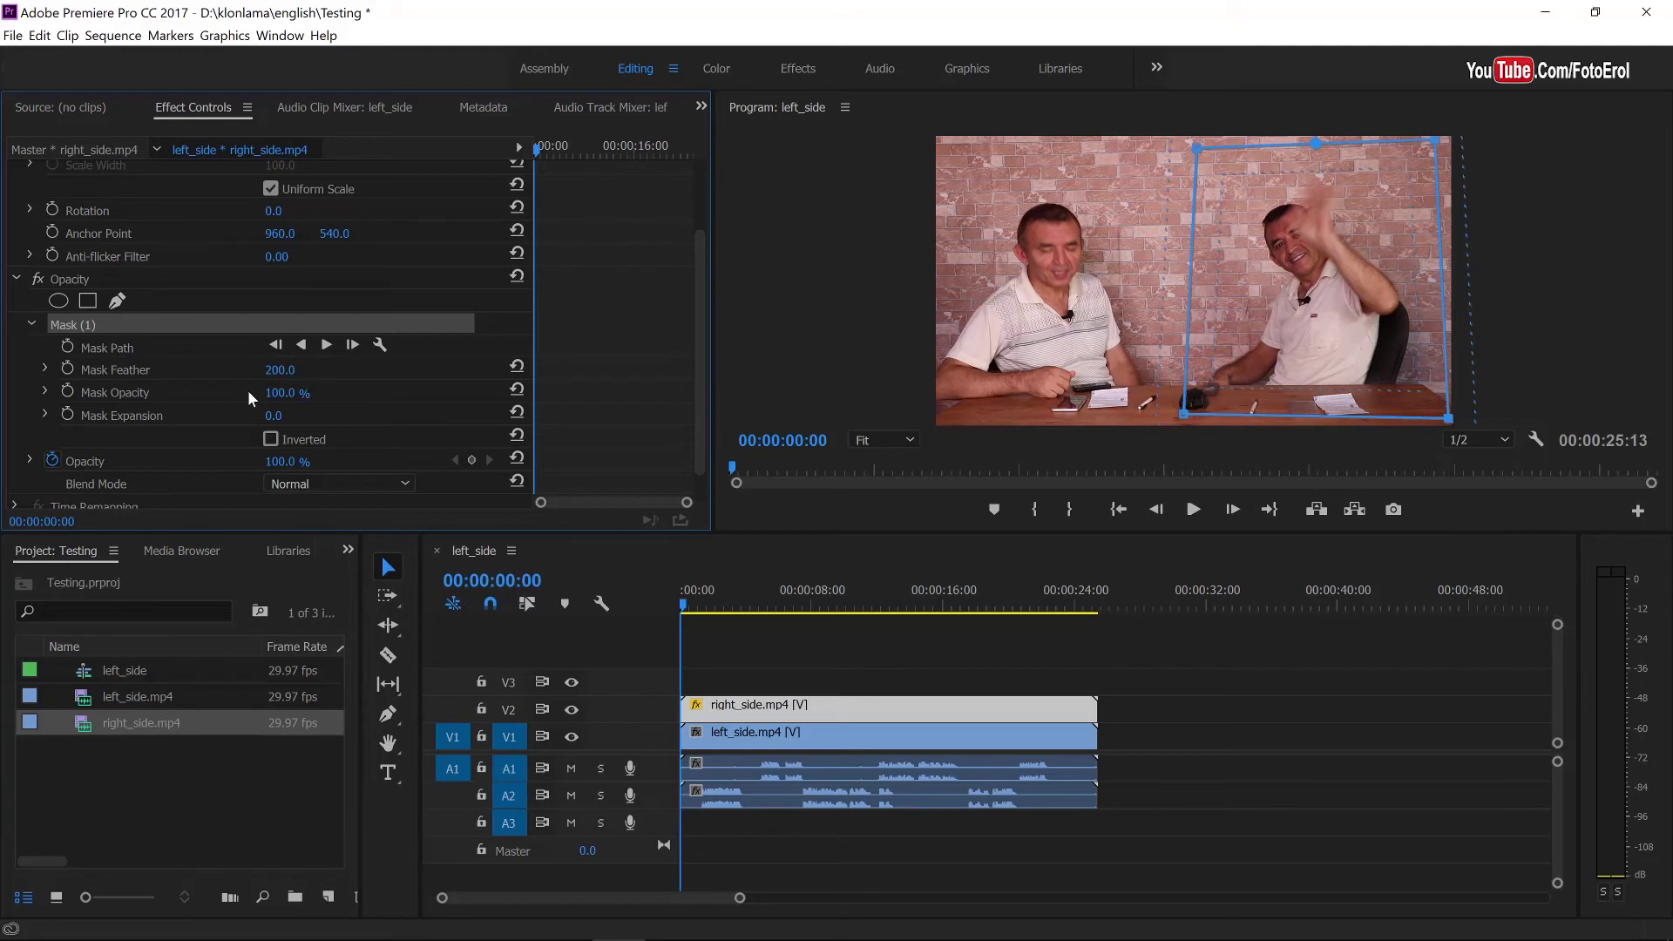
{"action": "left_click", "coordinate": [269, 370]}
{"action": "type", "text": "20"}
{"action": "key", "text": "Return"}
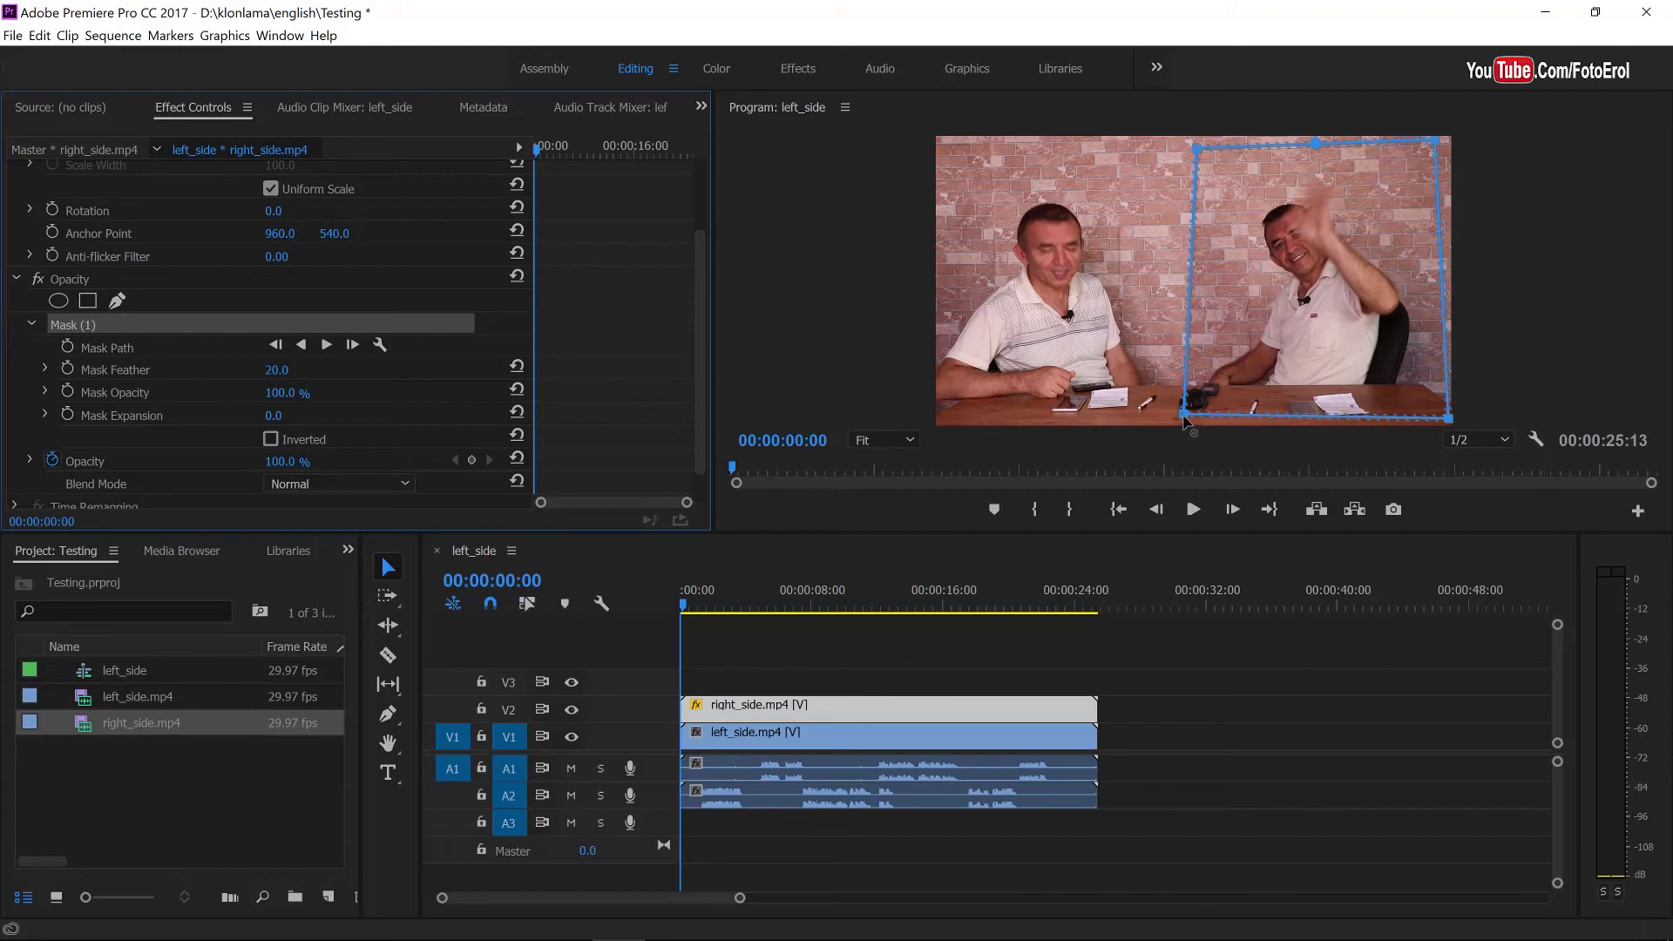
Straighten the mask's left edge by moving its left points and set feather to 100
{"action": "left_click_drag", "start_coordinate": [1182, 414], "coordinate": [1170, 429]}
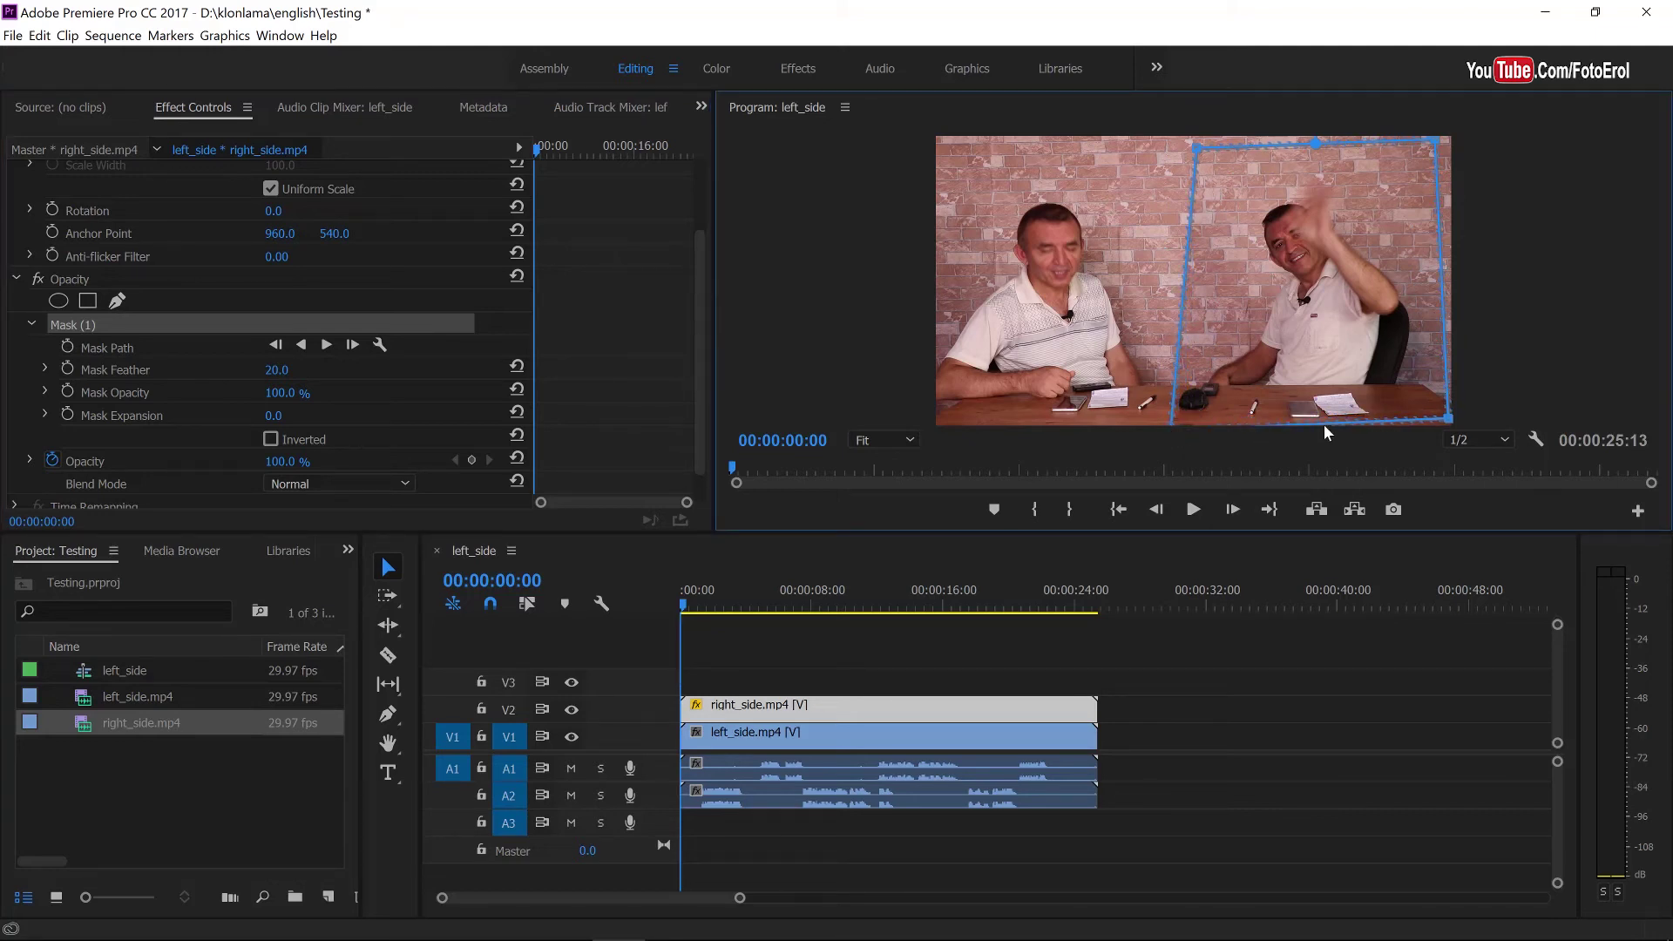
{"action": "left_click_drag", "start_coordinate": [1196, 150], "coordinate": [1177, 130]}
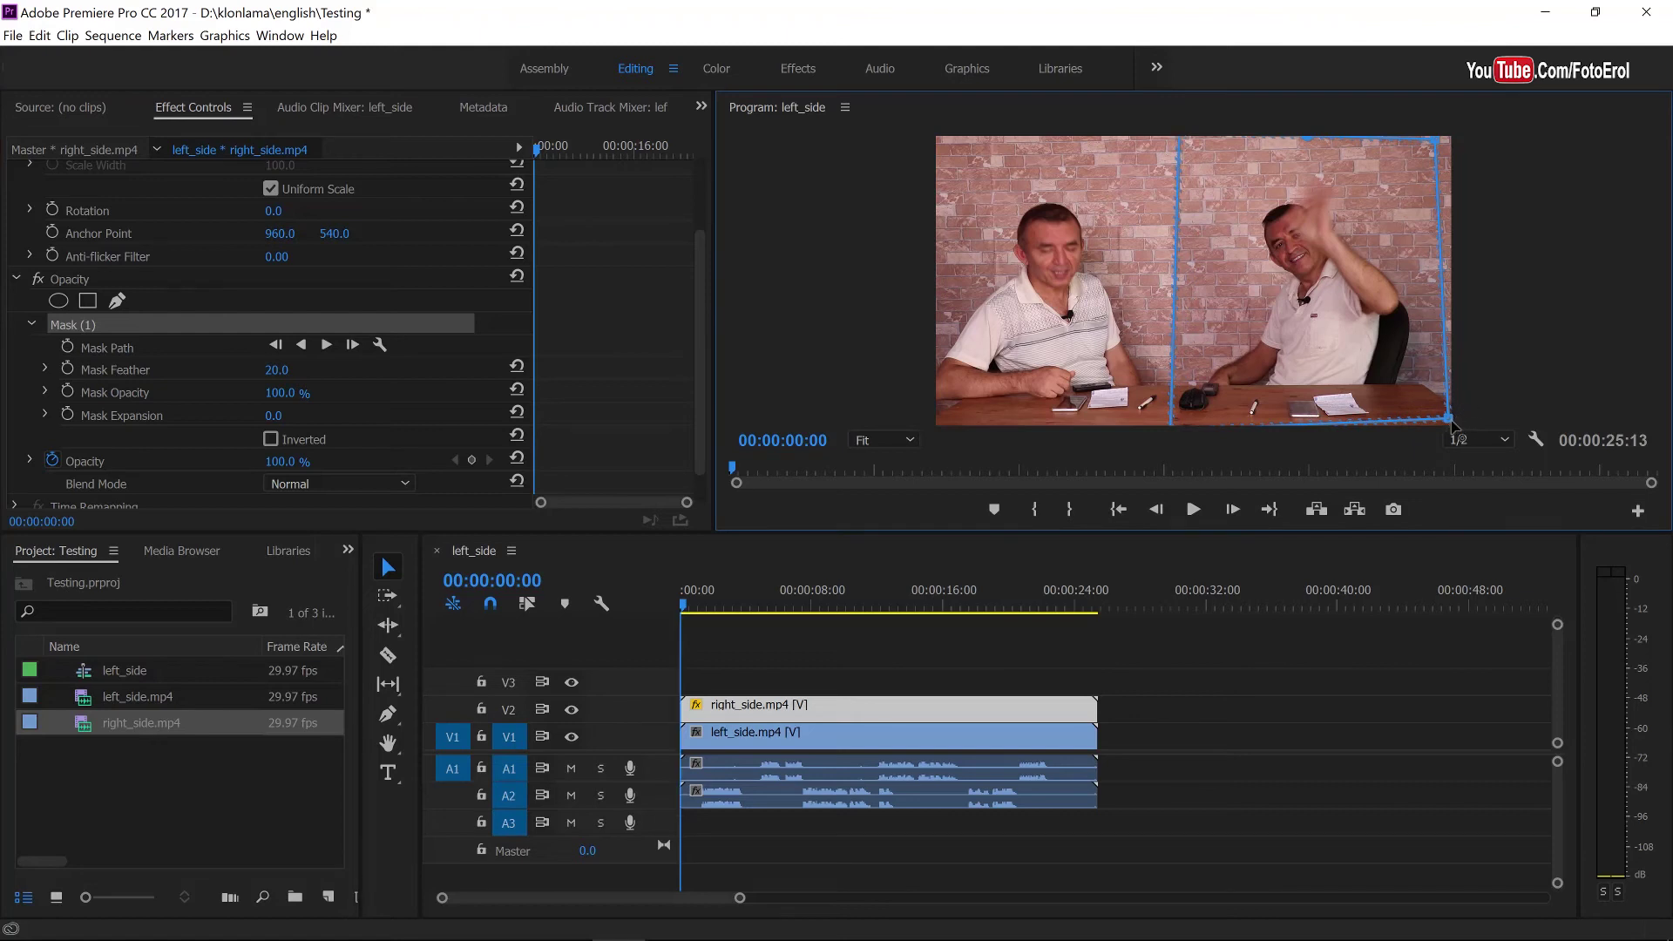
{"action": "left_click_drag", "start_coordinate": [1451, 425], "coordinate": [1471, 438]}
{"action": "left_click", "coordinate": [739, 625]}
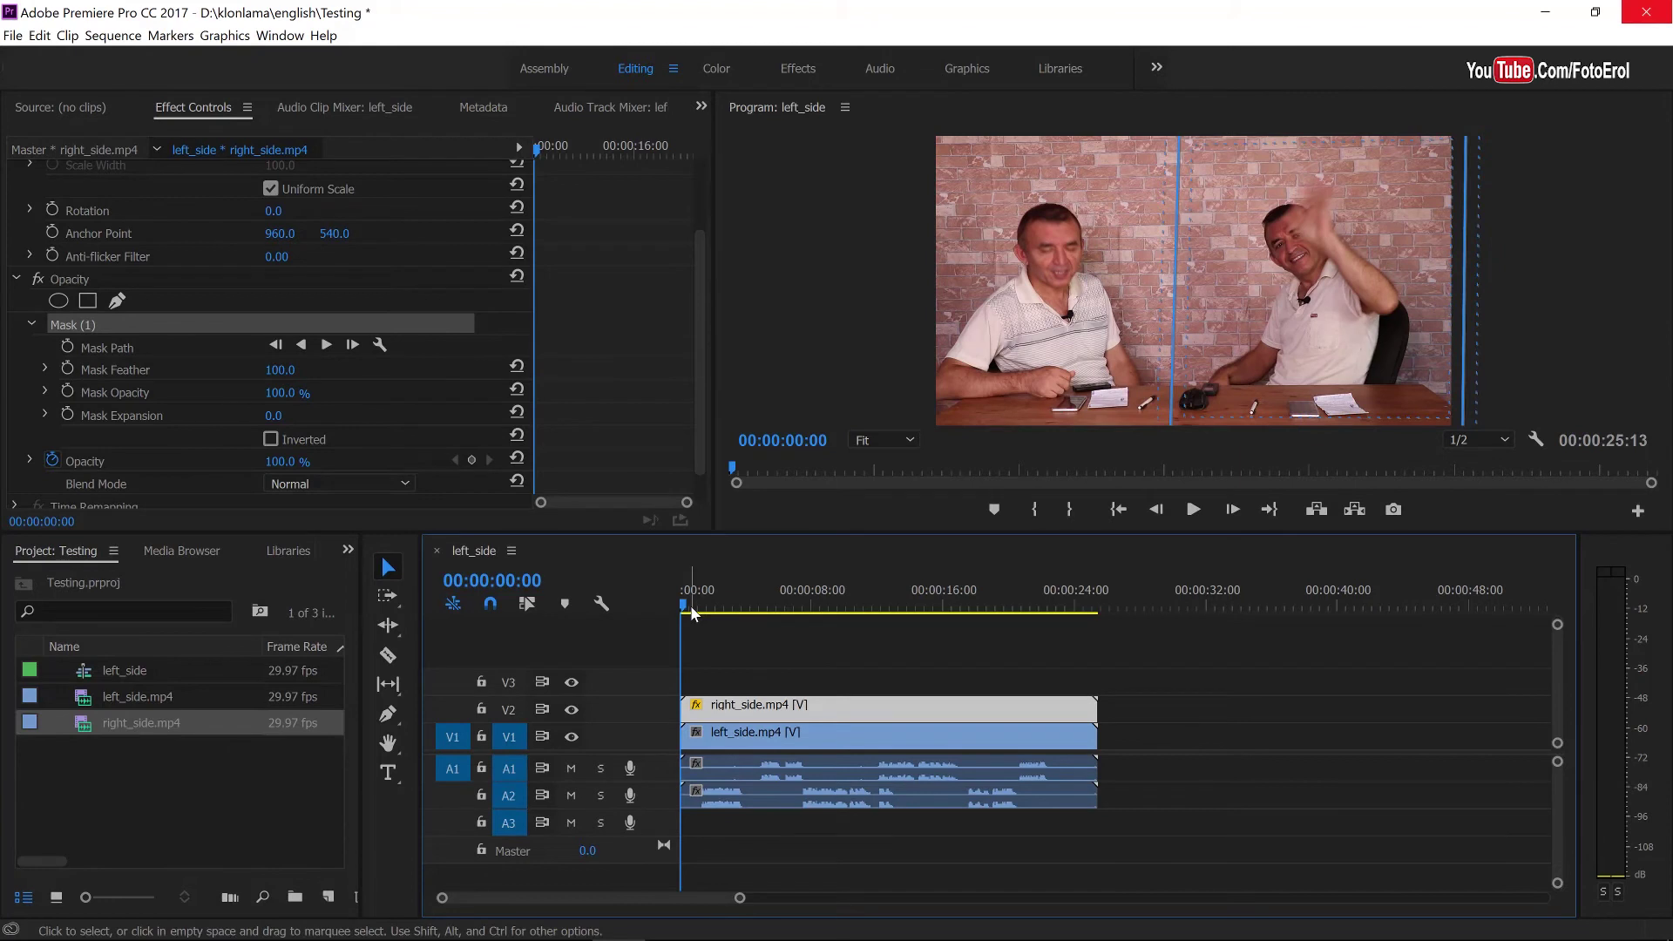
{"action": "key", "text": "space"}
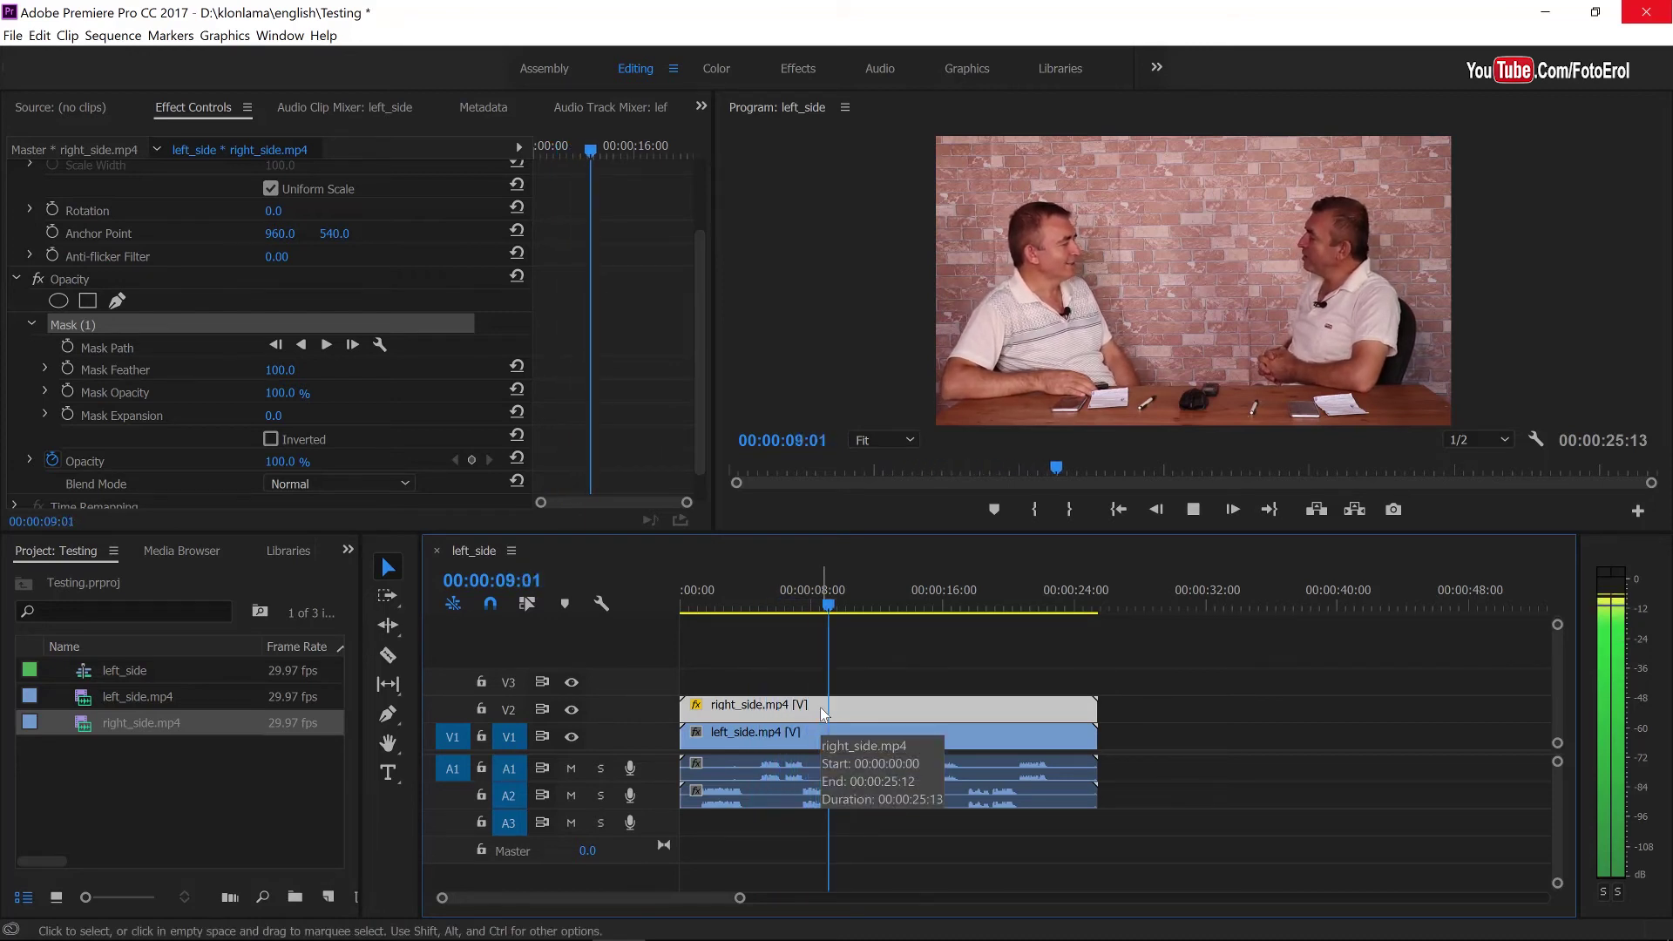
{"action": "key", "text": "space"}
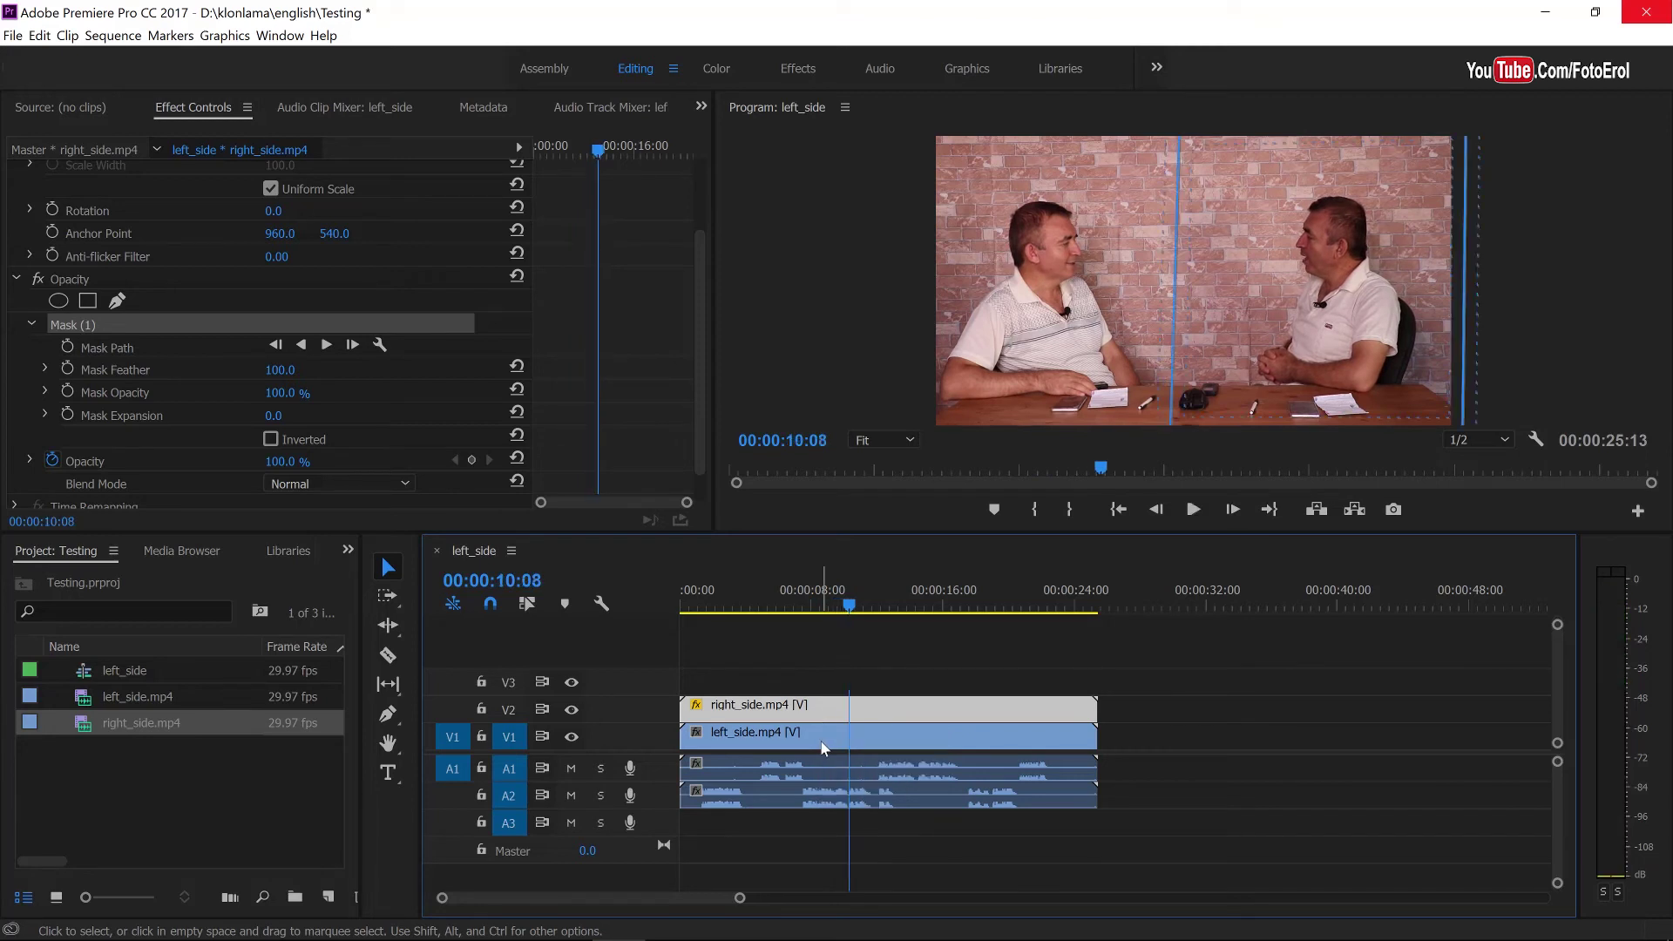
{"action": "left_click", "coordinate": [824, 736]}
{"action": "left_click", "coordinate": [1021, 621]}
{"action": "key", "text": "space"}
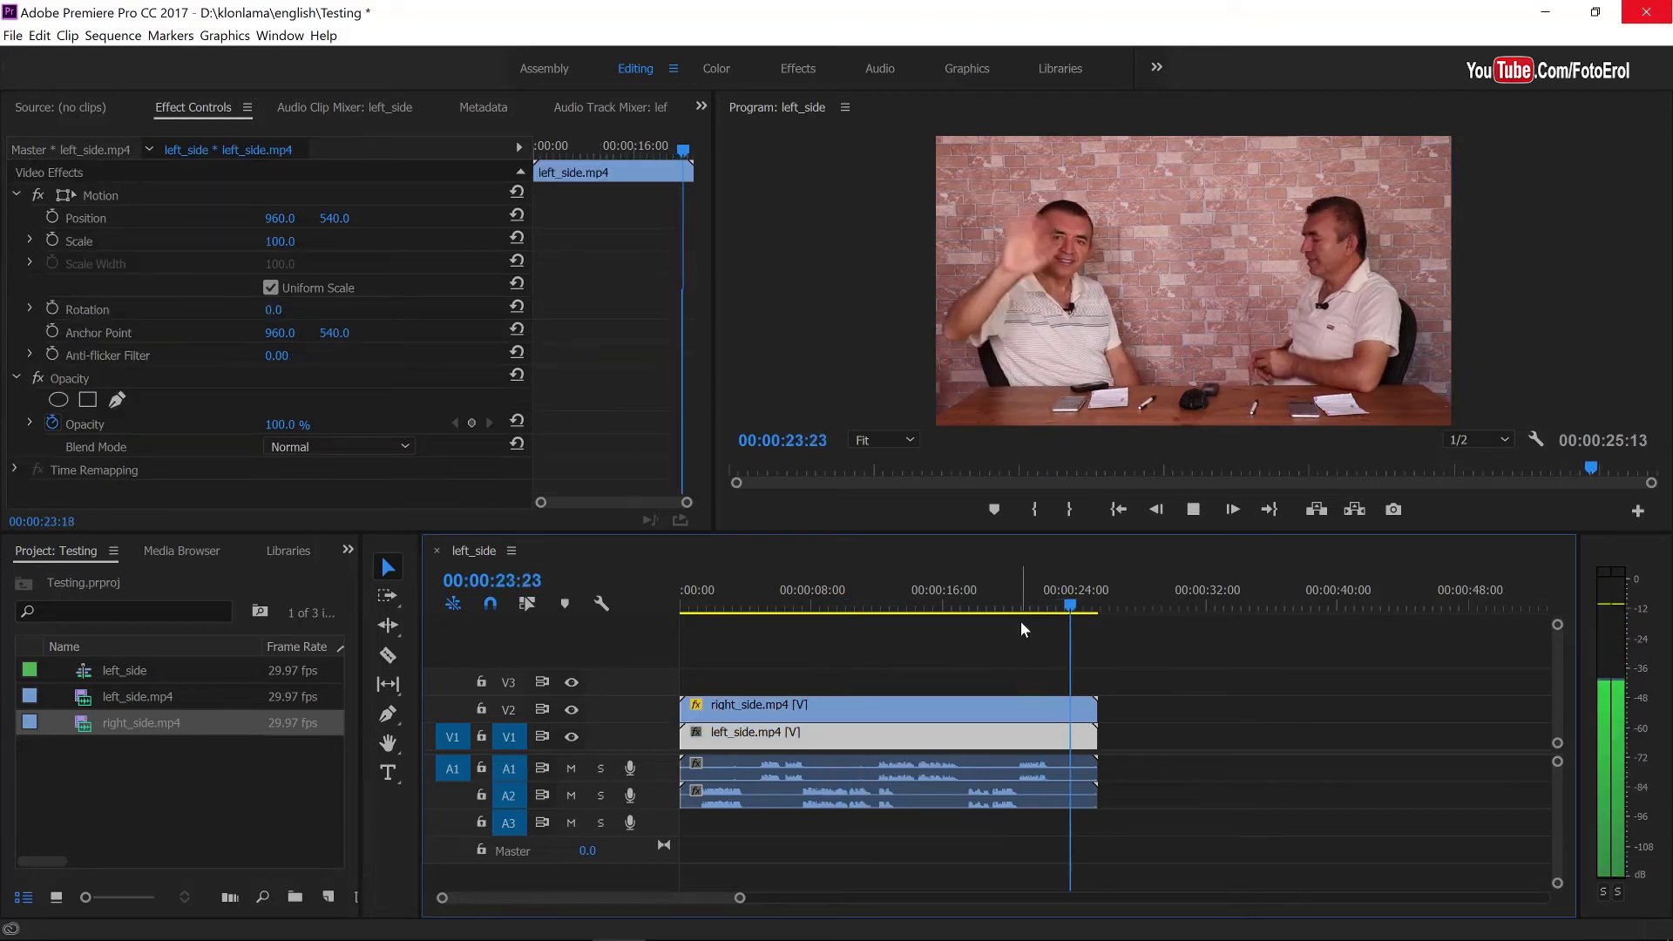
{"action": "key", "text": "Home"}
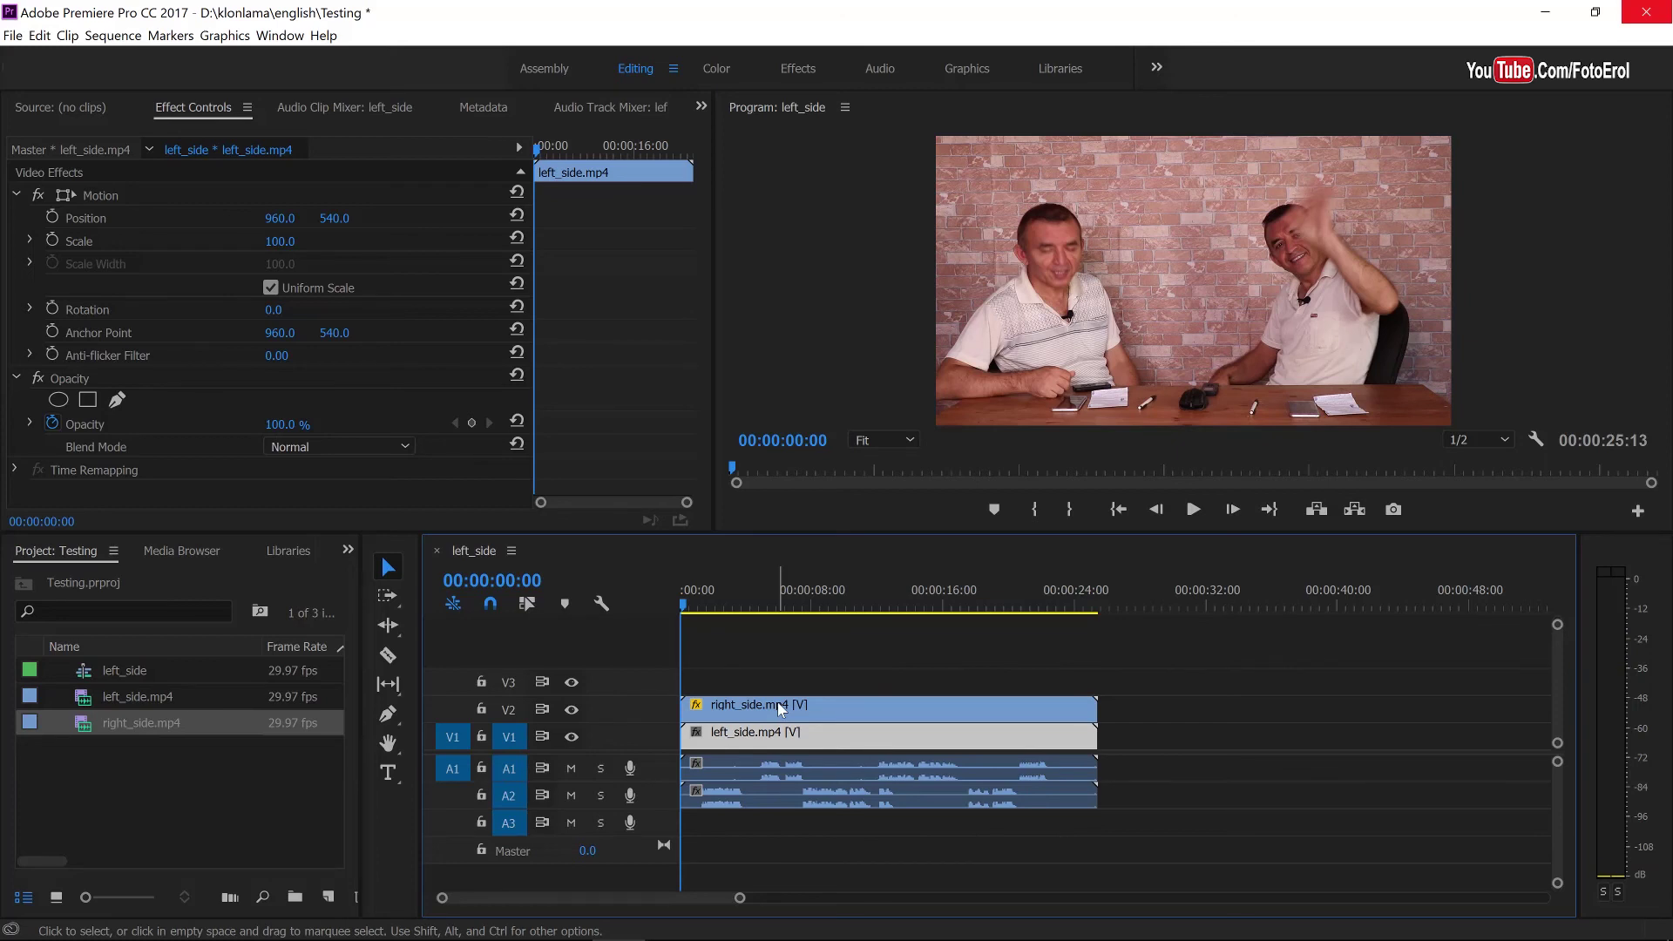
{"action": "left_click", "coordinate": [782, 708]}
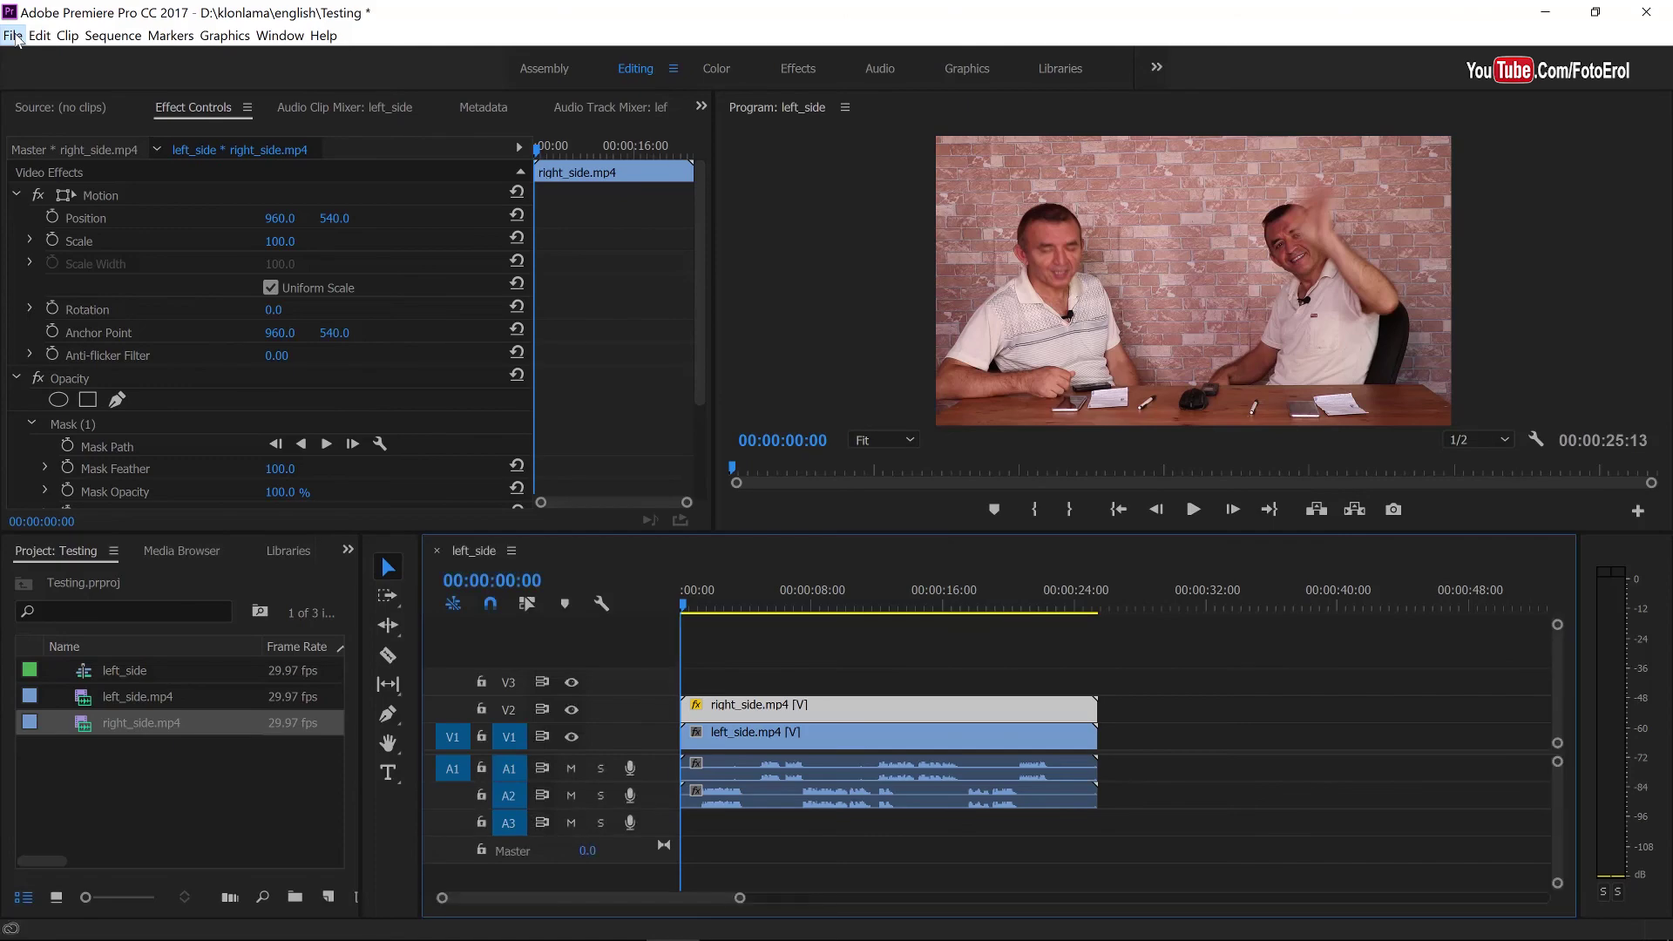
Show the File > Export submenu listing Media and other output options
{"action": "left_click", "coordinate": [13, 36]}
{"action": "mouse_move", "coordinate": [91, 532]}
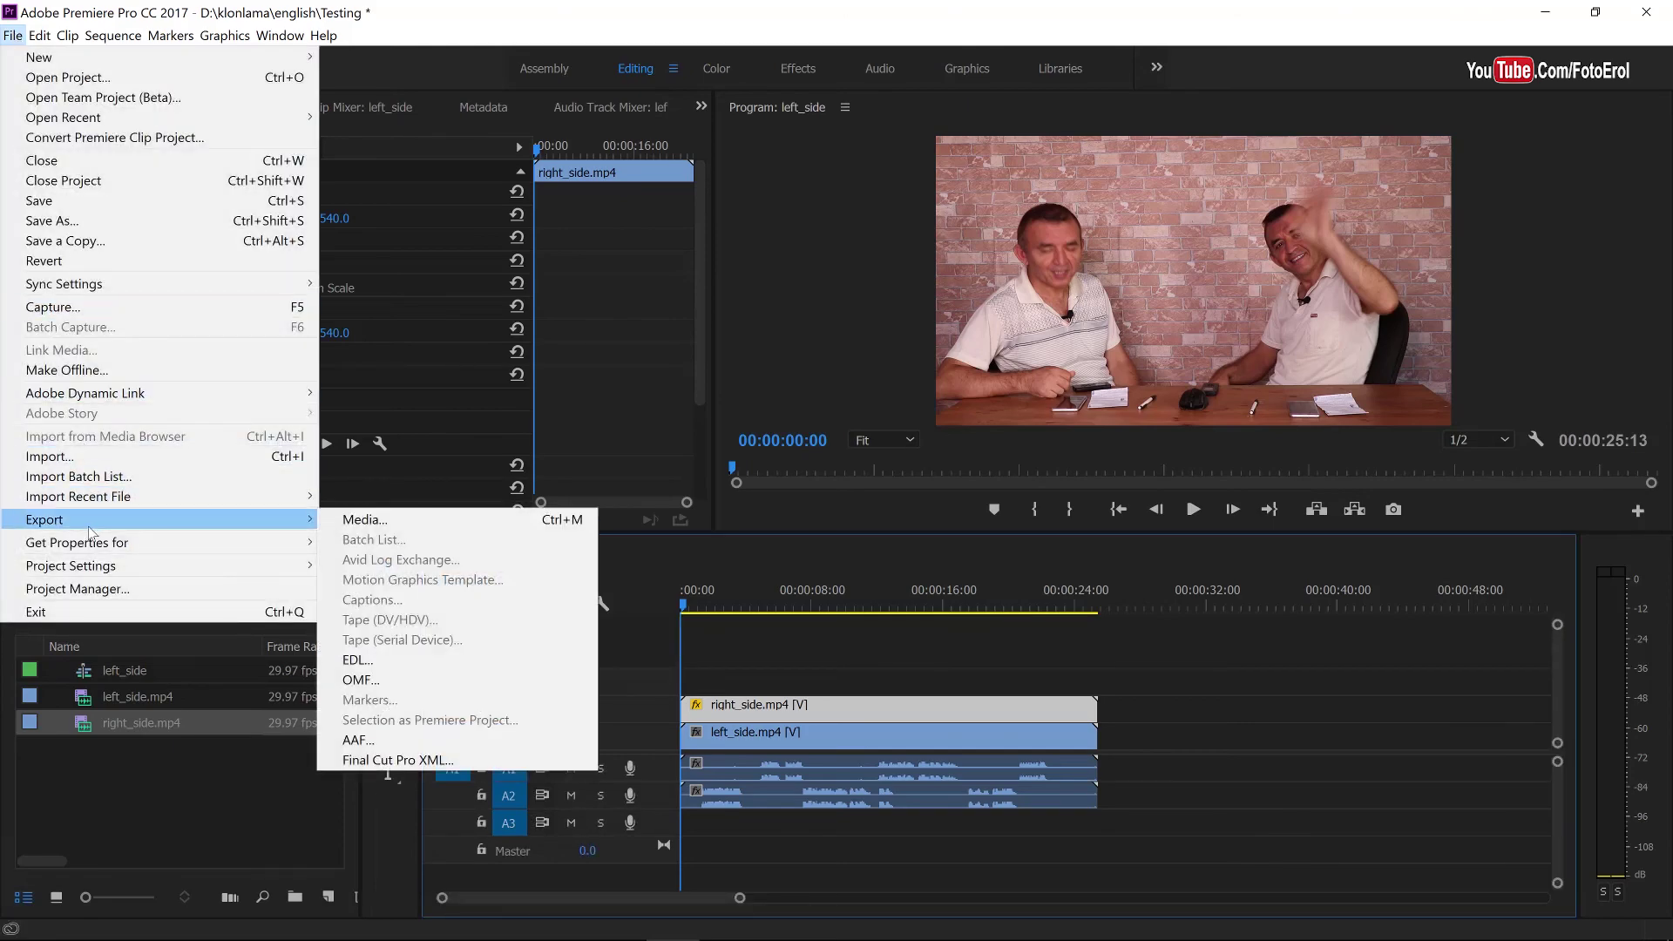